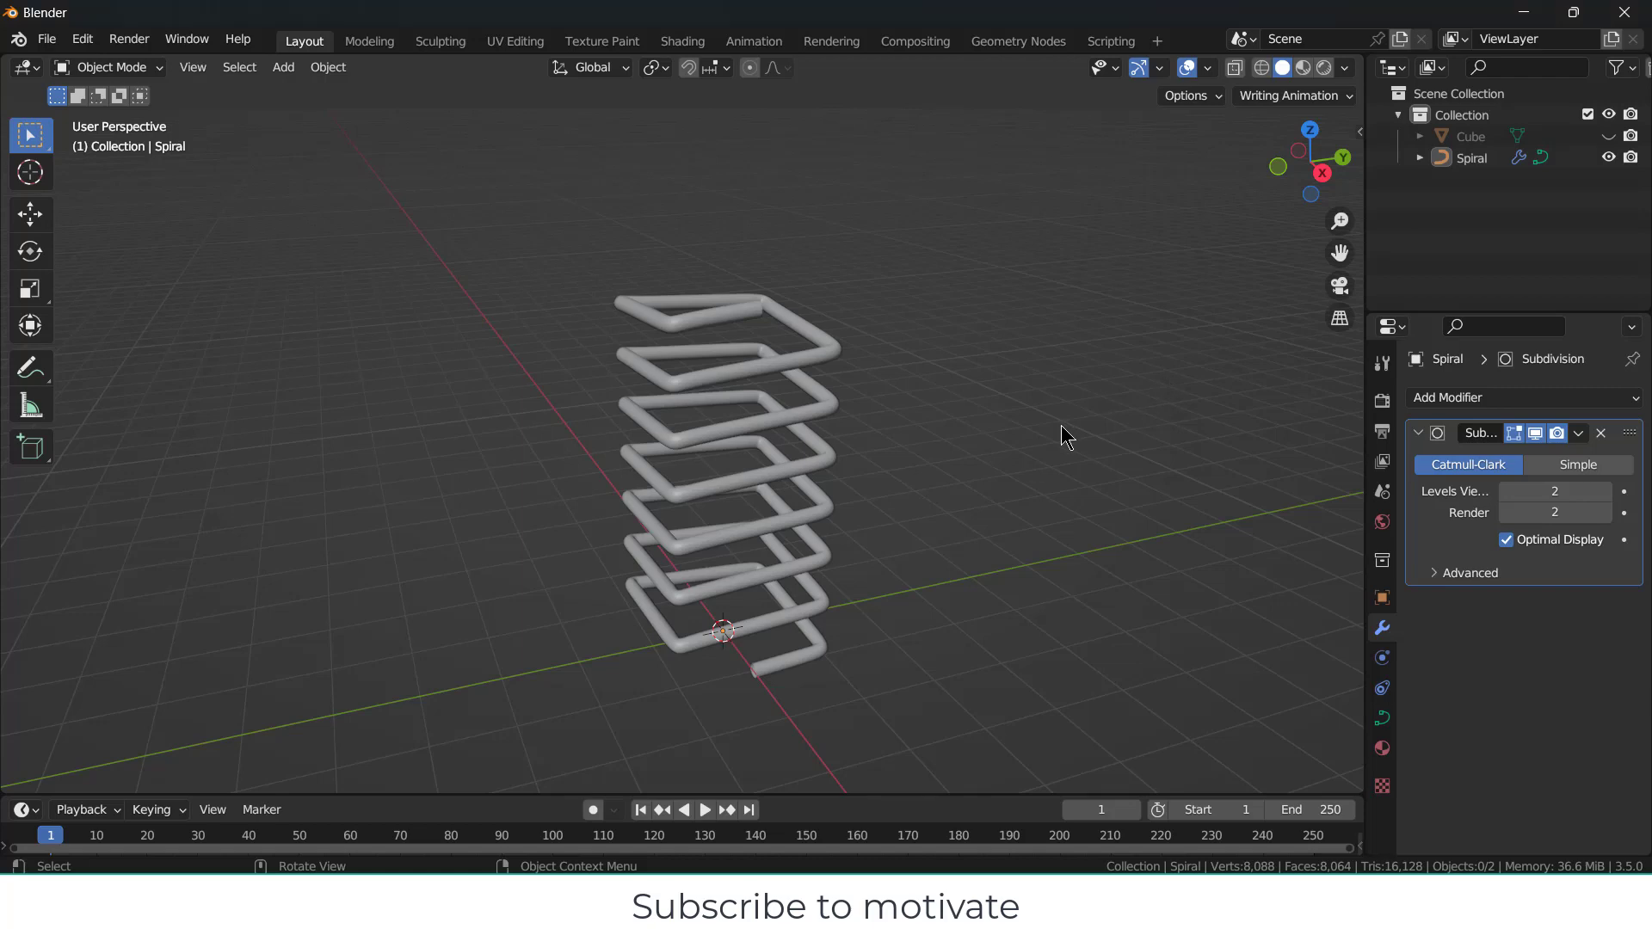
Step: Hide the existing square spiral object in the viewport
{"action": "middle_click_drag", "start_coordinate": [1058, 436], "coordinate": [1066, 522]}
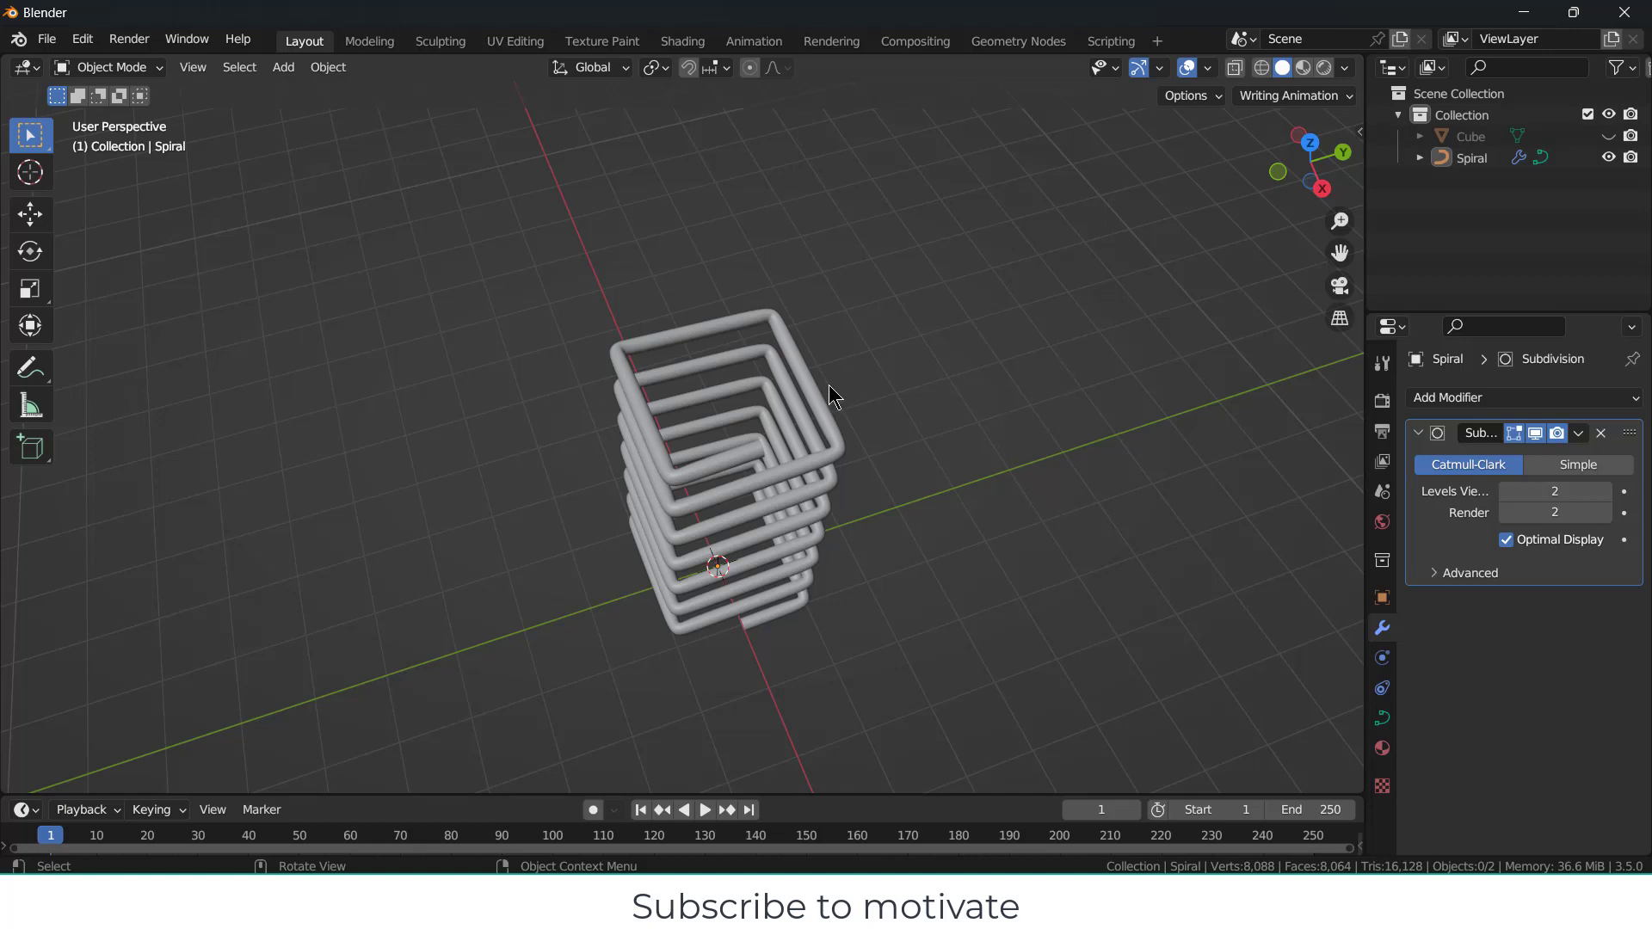
{"action": "key", "text": "a"}
{"action": "key", "text": "h"}
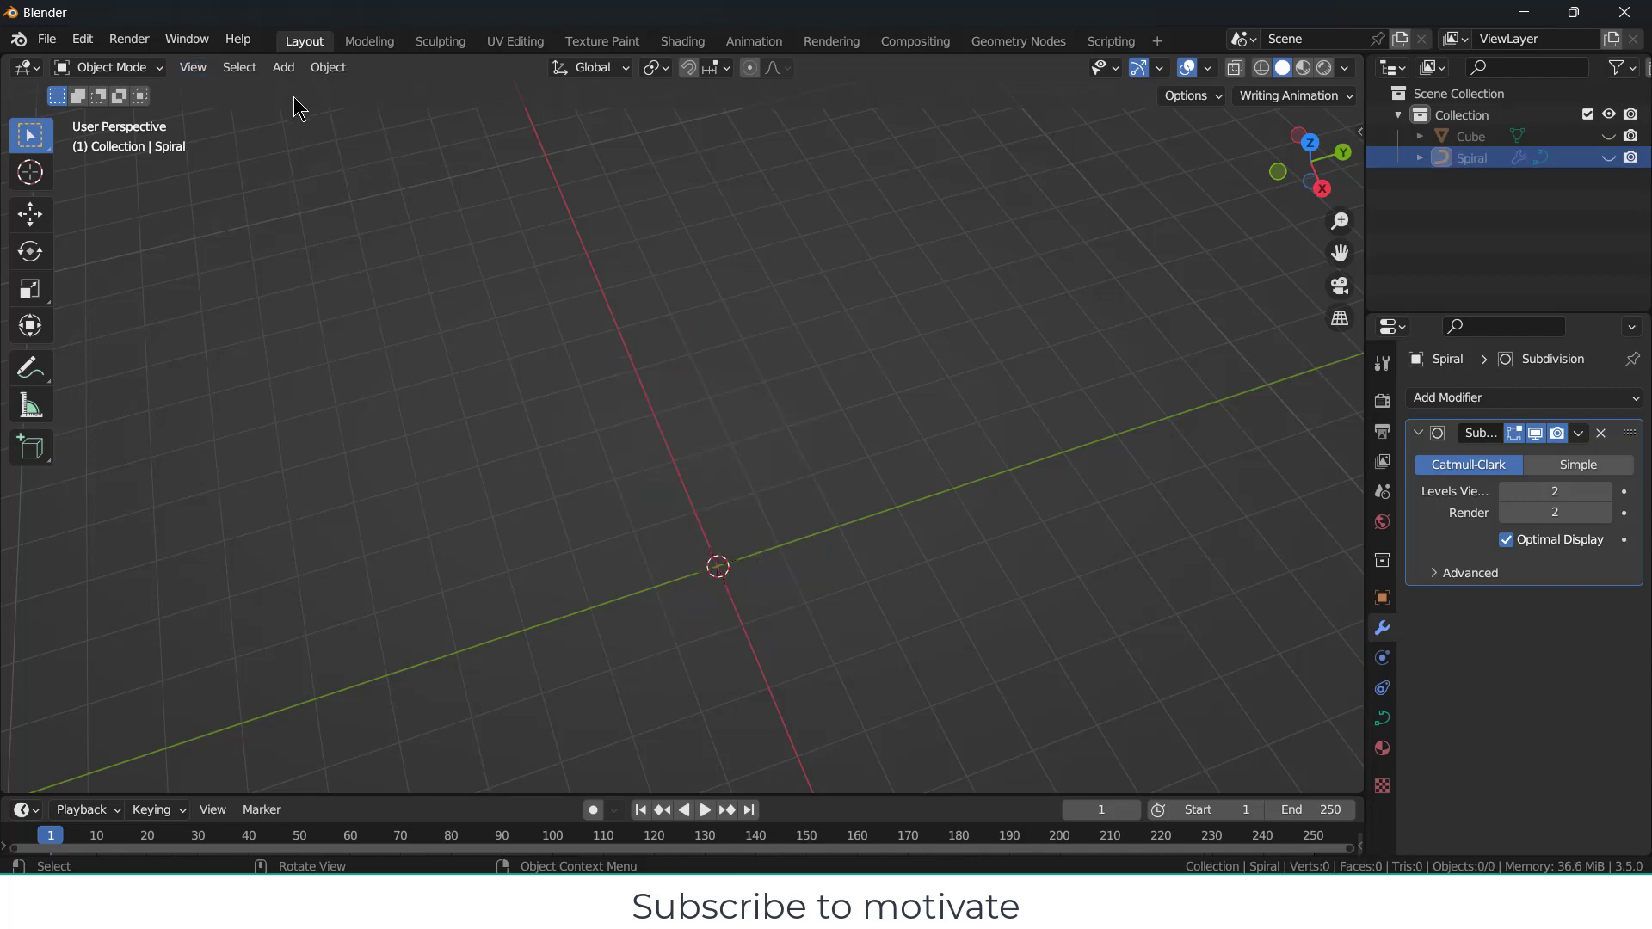
Step: Add a 2 m mesh cube at the world origin and switch to the front view
{"action": "left_click", "coordinate": [283, 67]}
{"action": "mouse_move", "coordinate": [301, 92]}
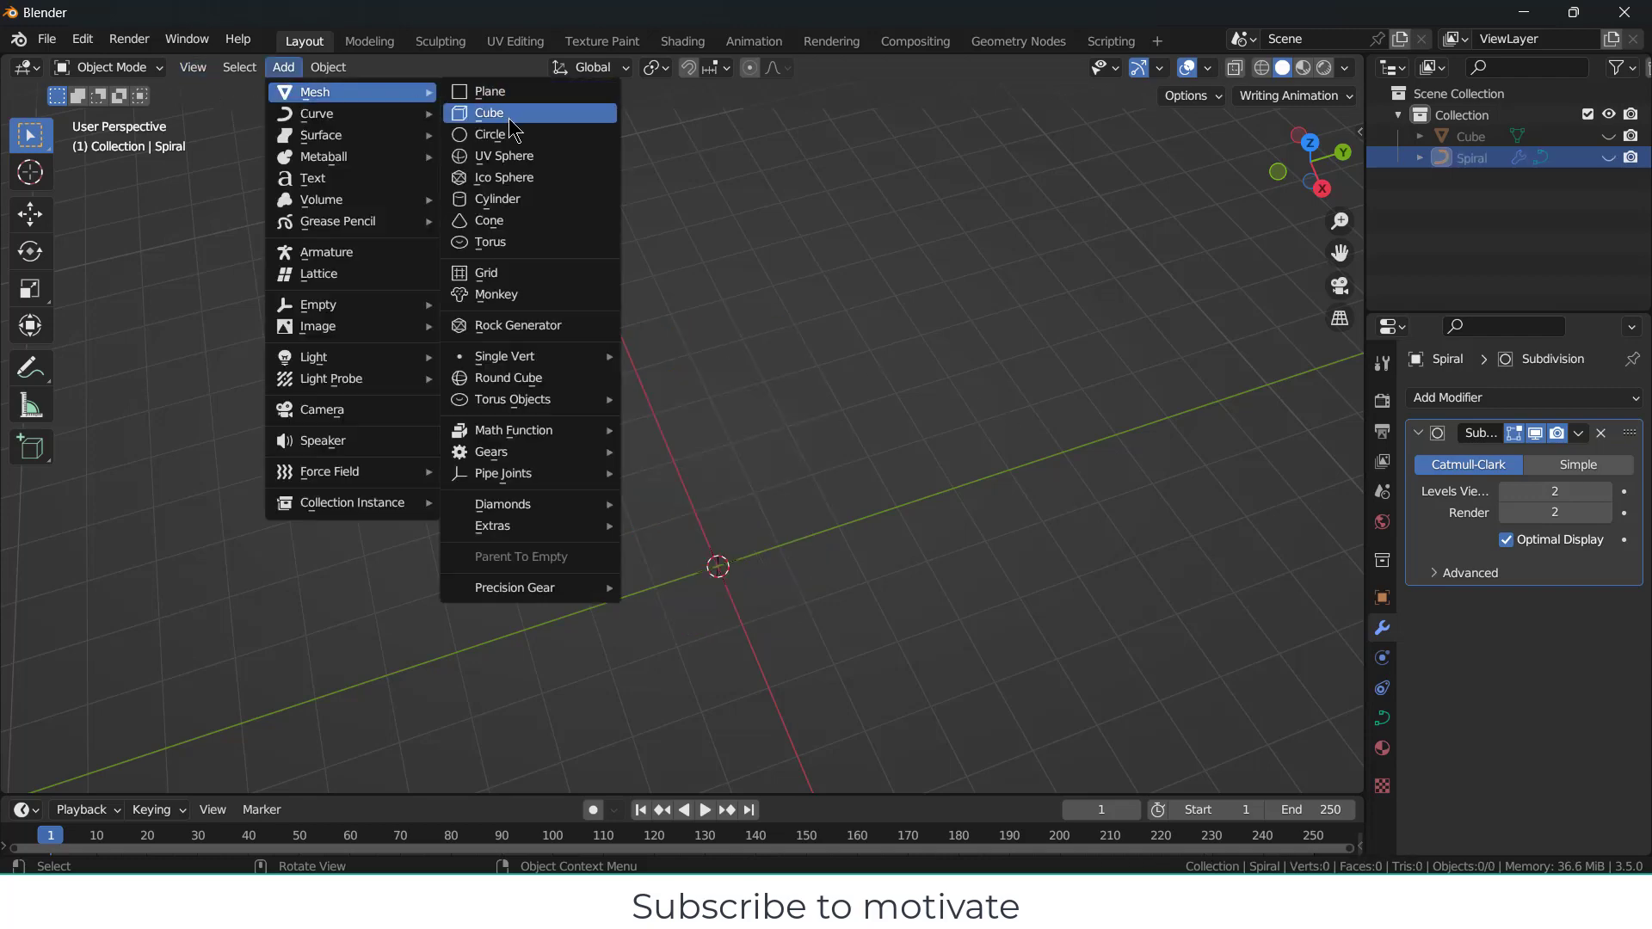
{"action": "left_click", "coordinate": [508, 113]}
{"action": "key", "text": "KP_1"}
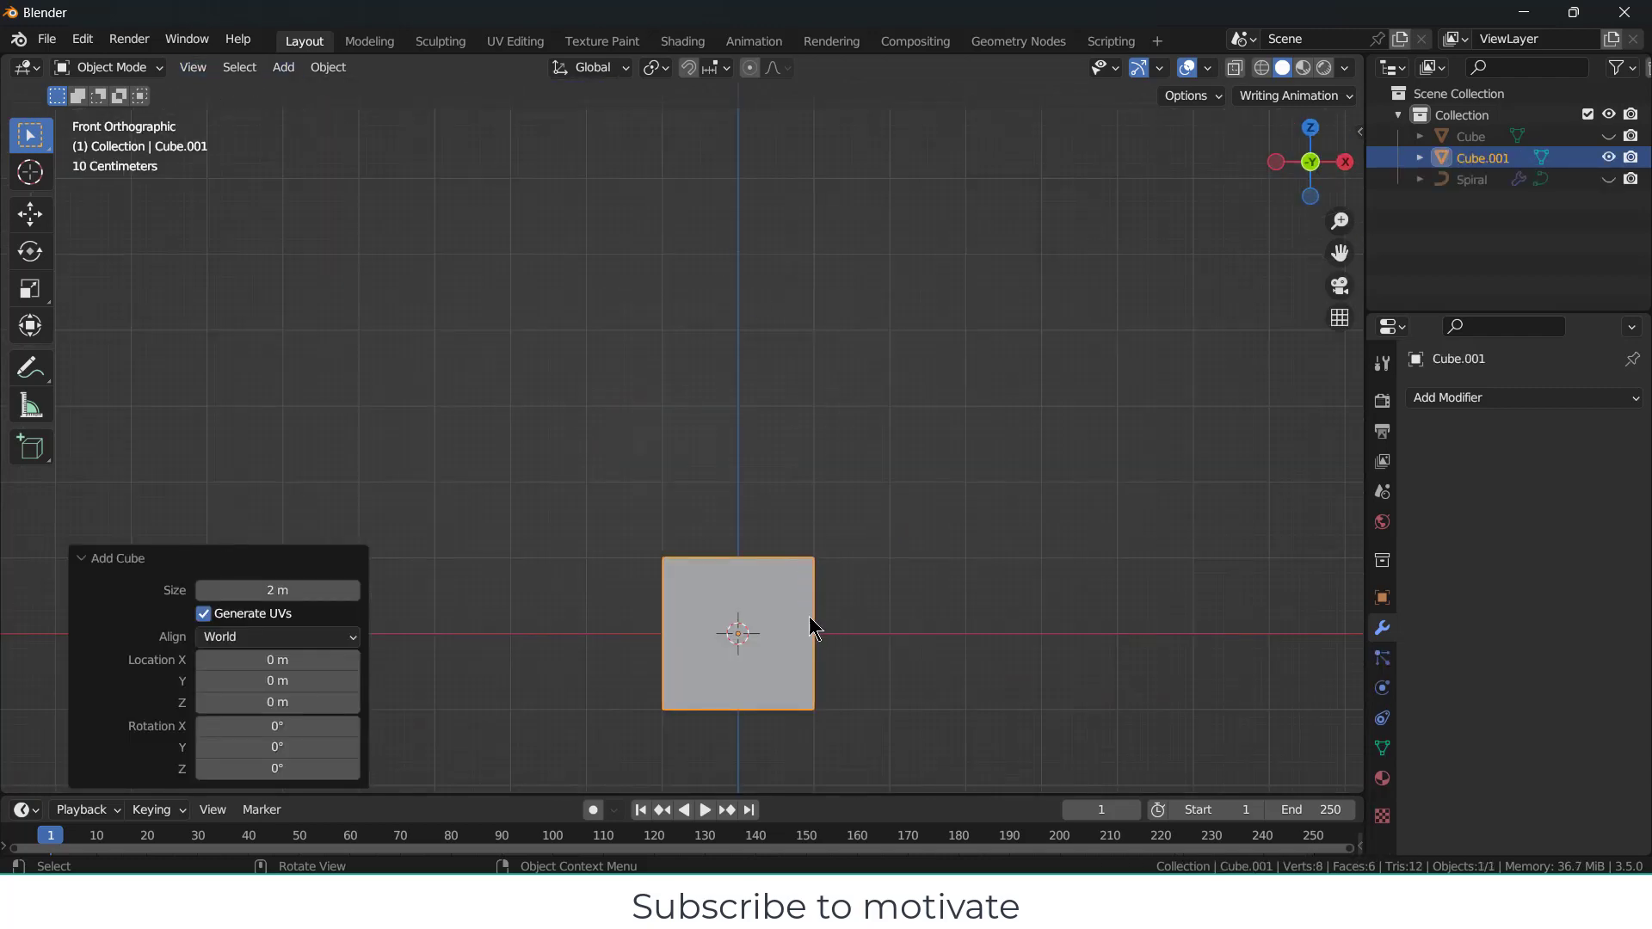
Step: Enable increment snapping and raise the cube 1 m in total along Z so its base sits on the ground line
{"action": "left_click", "coordinate": [689, 68]}
{"action": "left_click", "coordinate": [727, 71]}
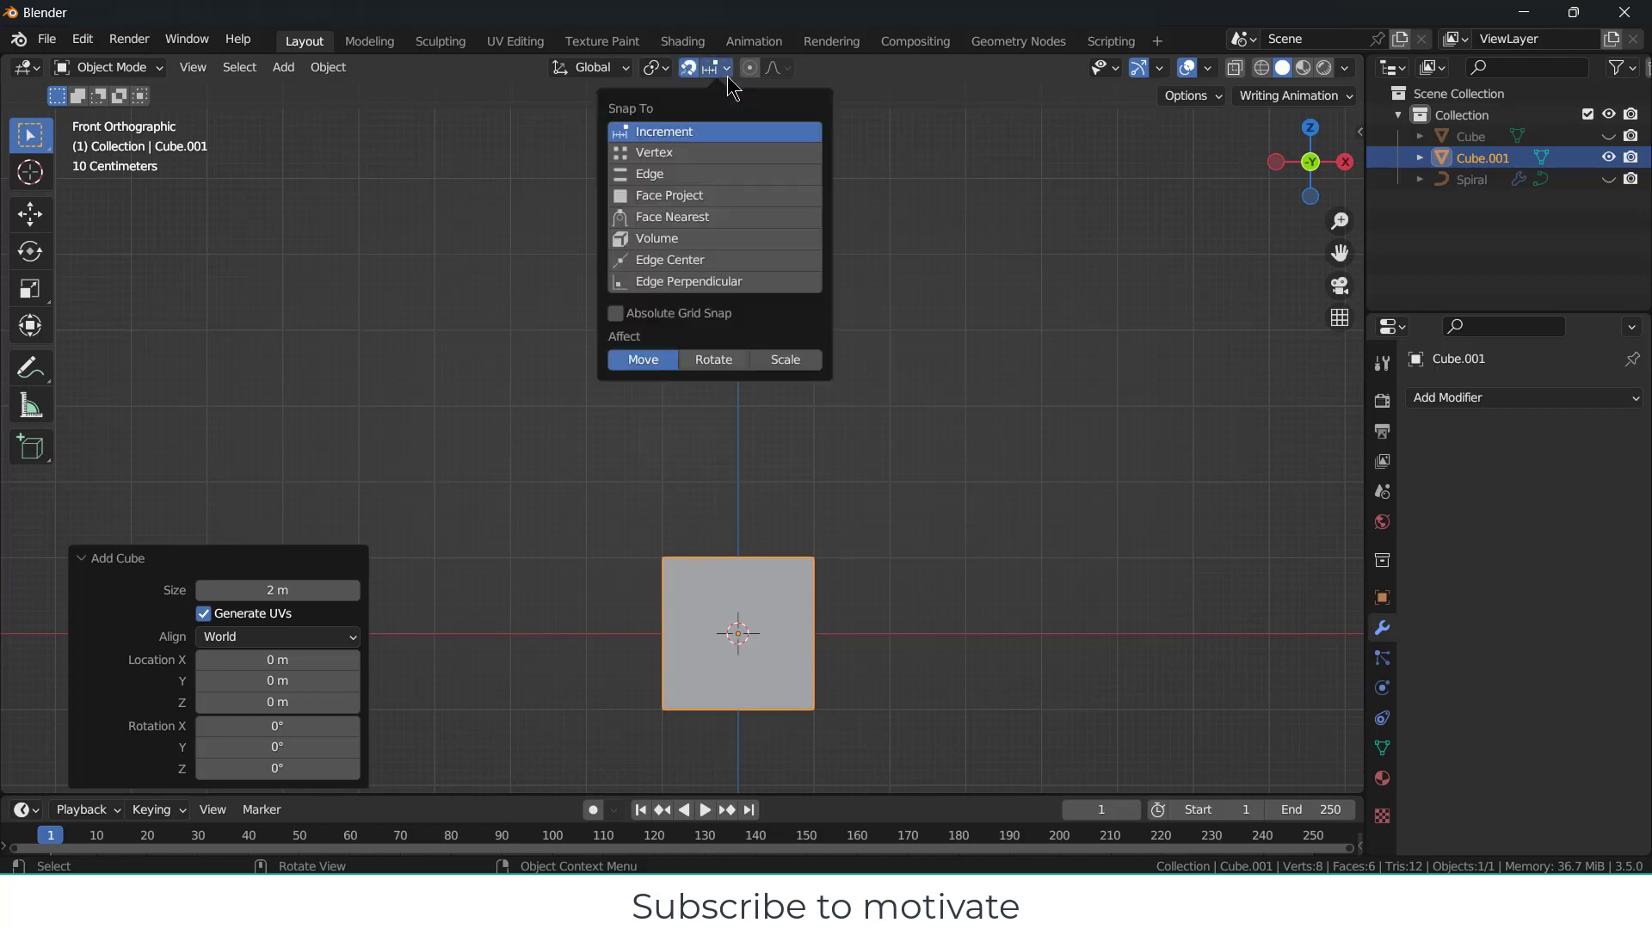
{"action": "key", "text": "g"}
{"action": "key", "text": "z"}
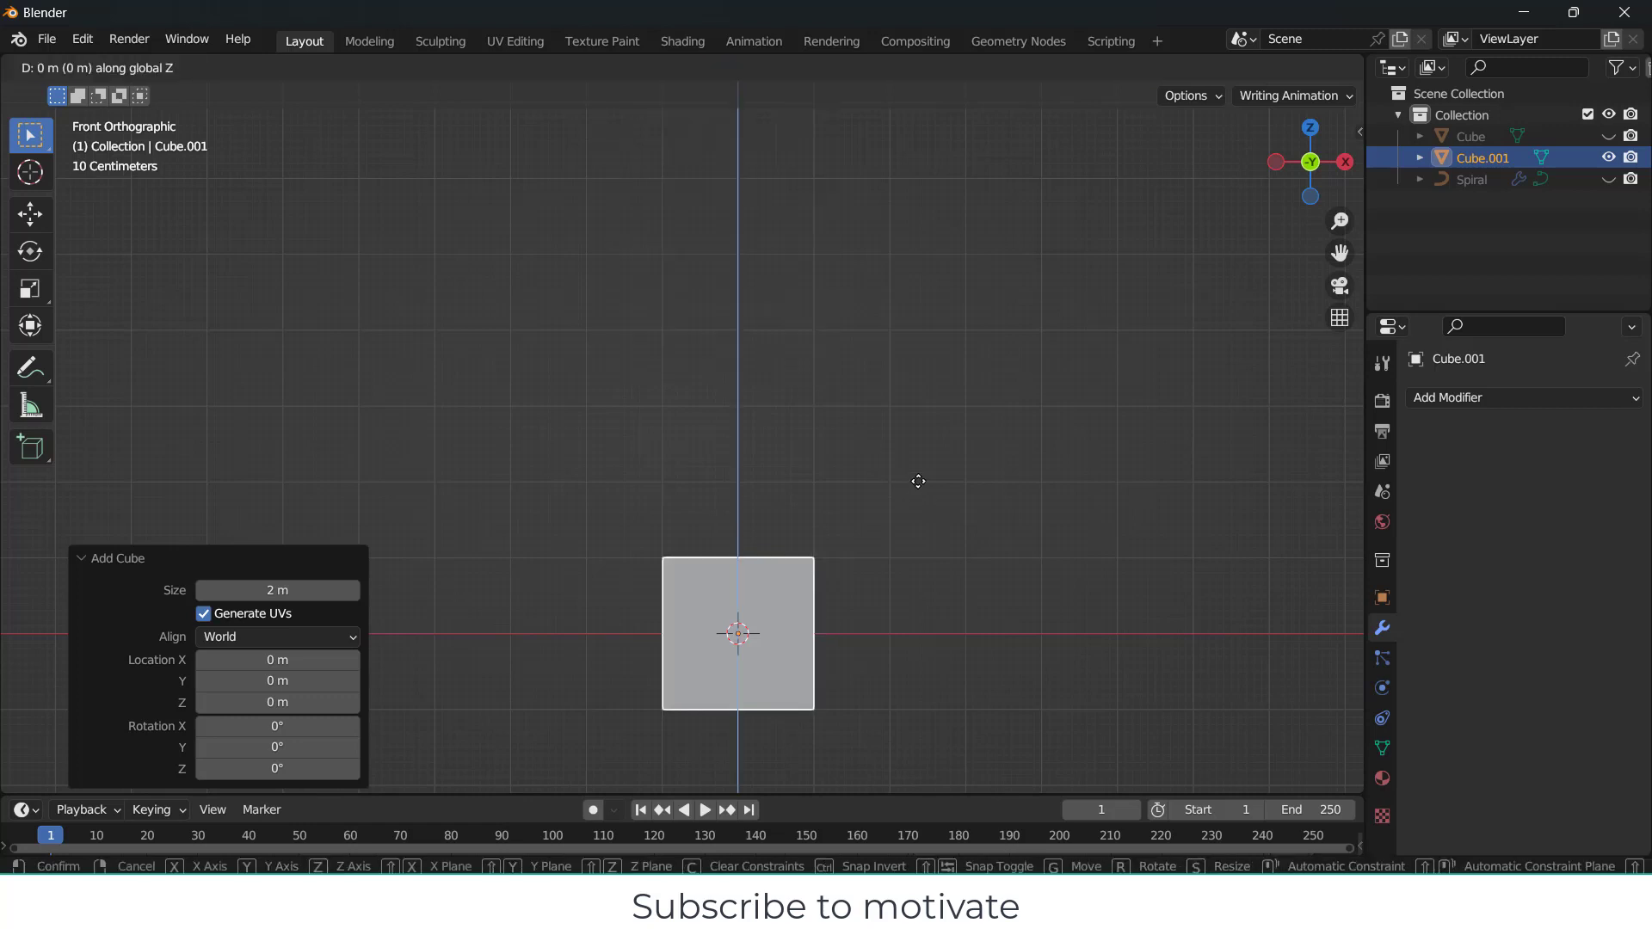
{"action": "left_click", "coordinate": [924, 426]}
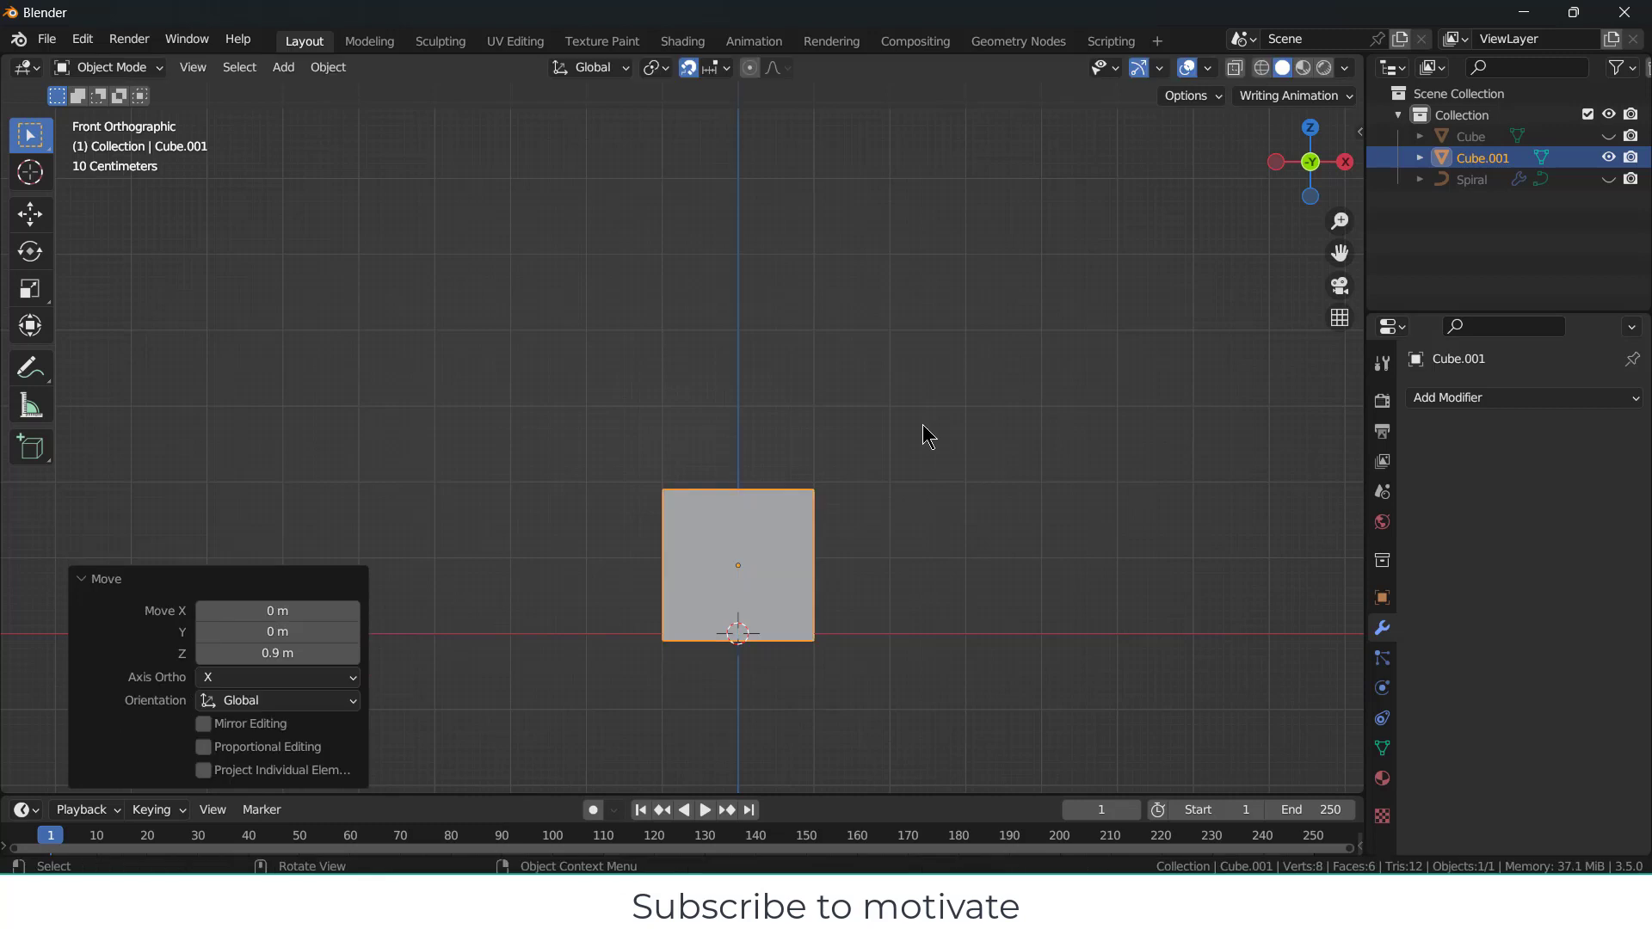
{"action": "scroll", "coordinate": [809, 540], "scroll_direction": "down", "scroll_amount": 1}
{"action": "key", "text": "g"}
{"action": "key", "text": "z"}
{"action": "left_click", "coordinate": [813, 527]}
Step: Set the pivot point to the 3D cursor and scale the cube by 5 along Z into a tall box
{"action": "scroll", "coordinate": [814, 541], "scroll_direction": "down", "scroll_amount": 2}
{"action": "scroll", "coordinate": [817, 546], "scroll_direction": "up", "scroll_amount": 1}
{"action": "left_click", "coordinate": [669, 69]}
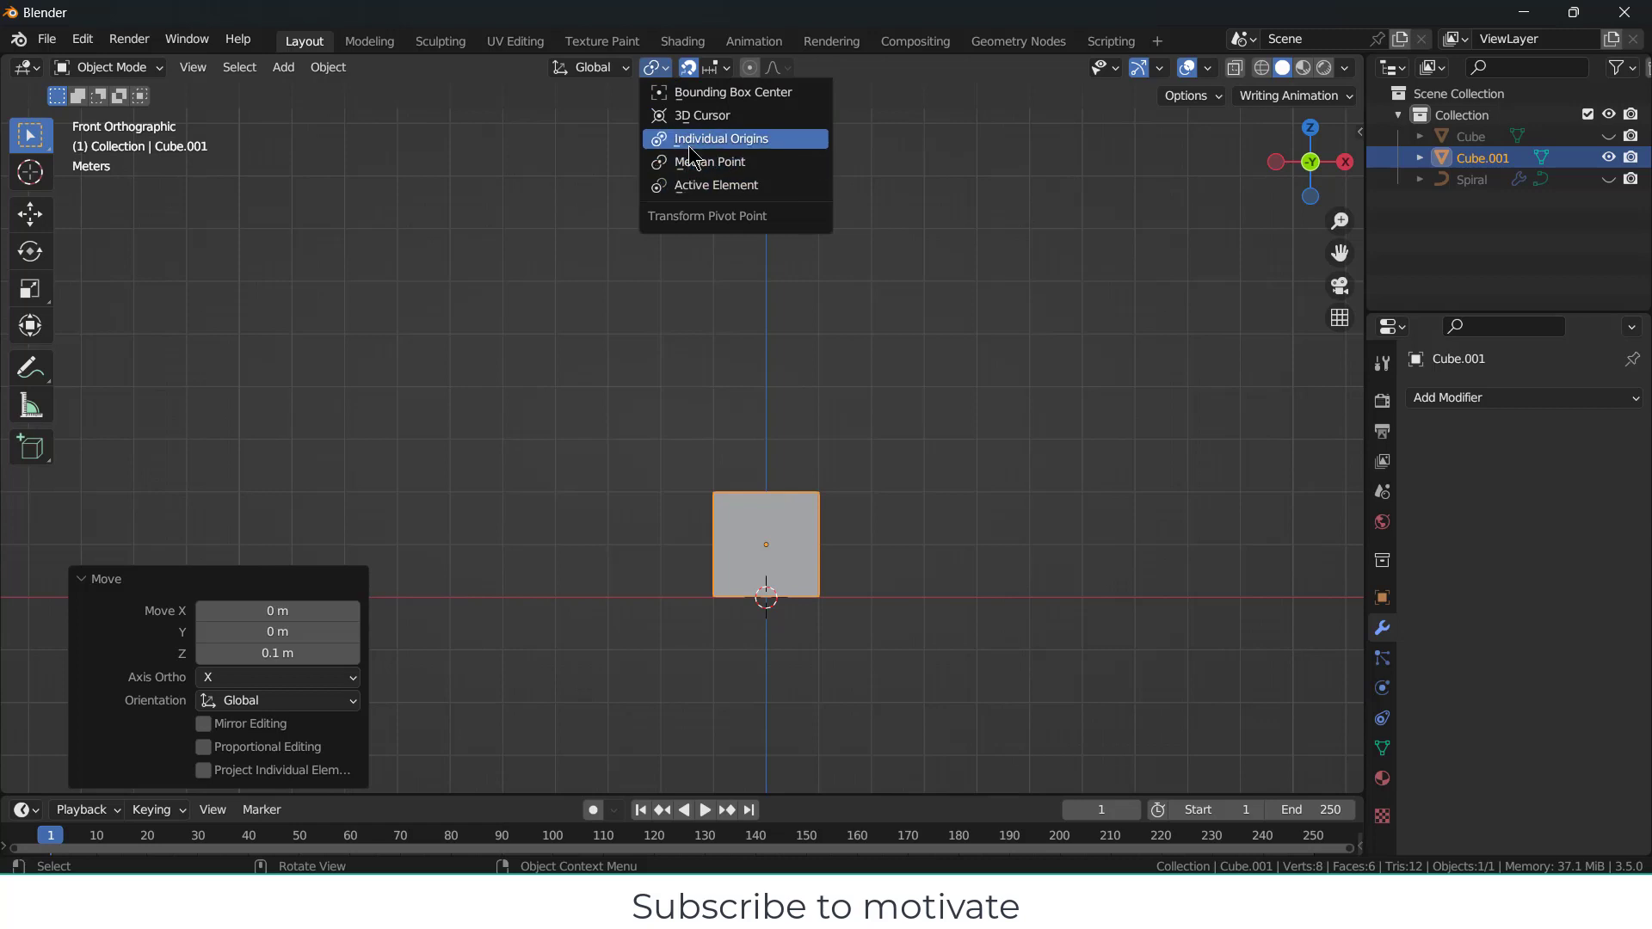
{"action": "left_click", "coordinate": [697, 116]}
{"action": "key", "text": "s"}
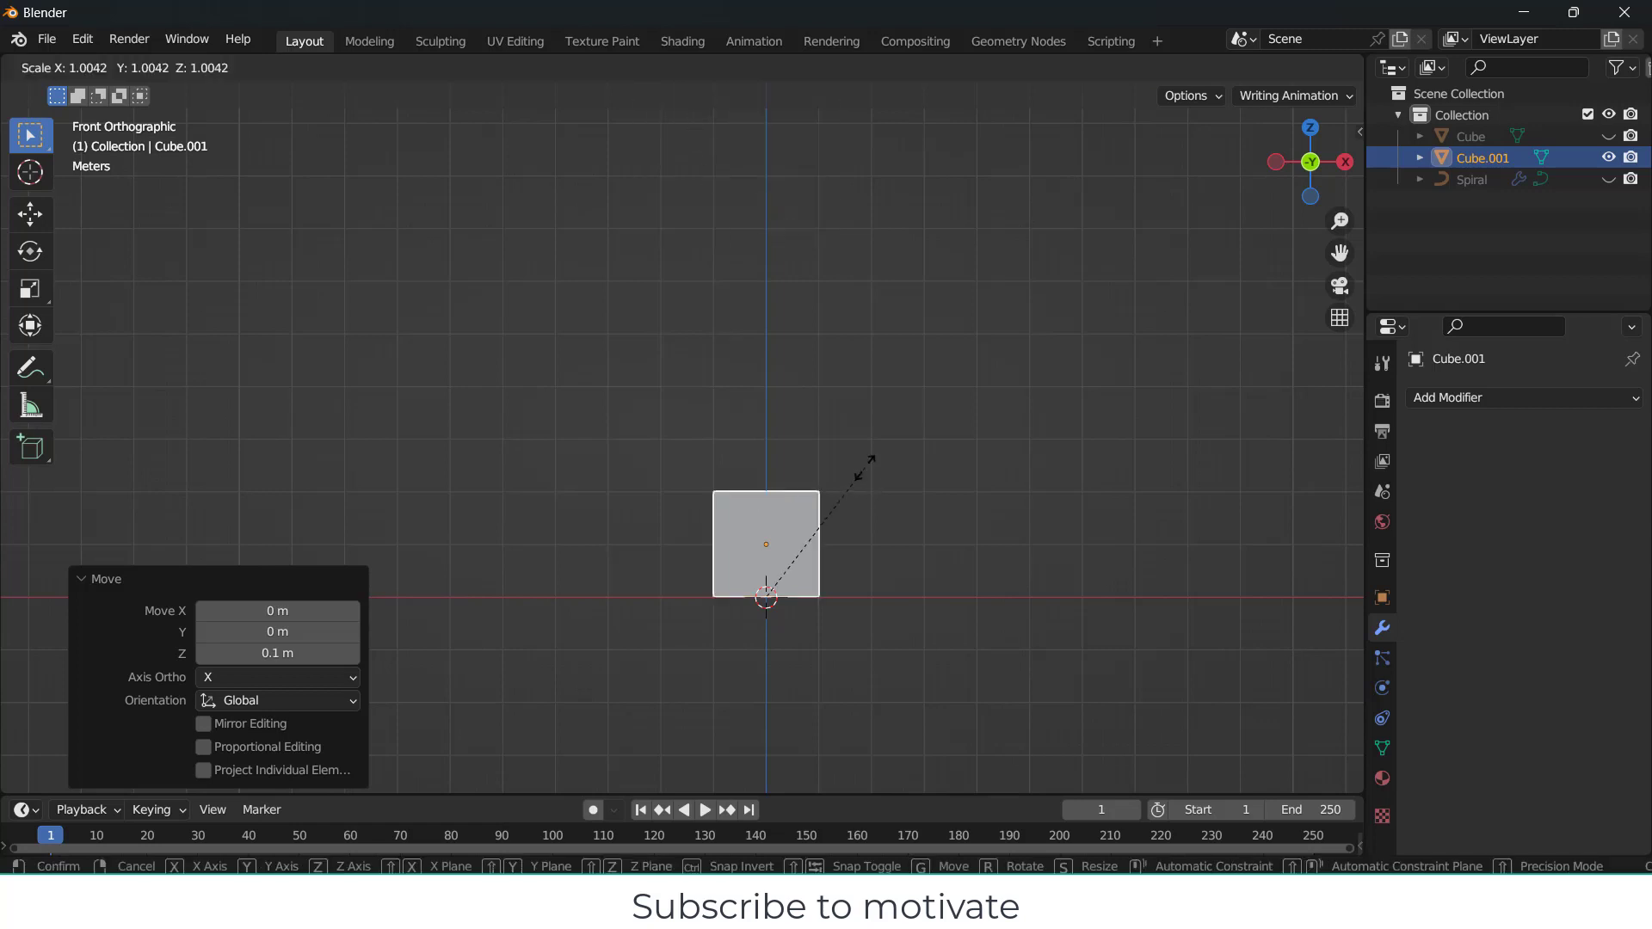
{"action": "key", "text": "z"}
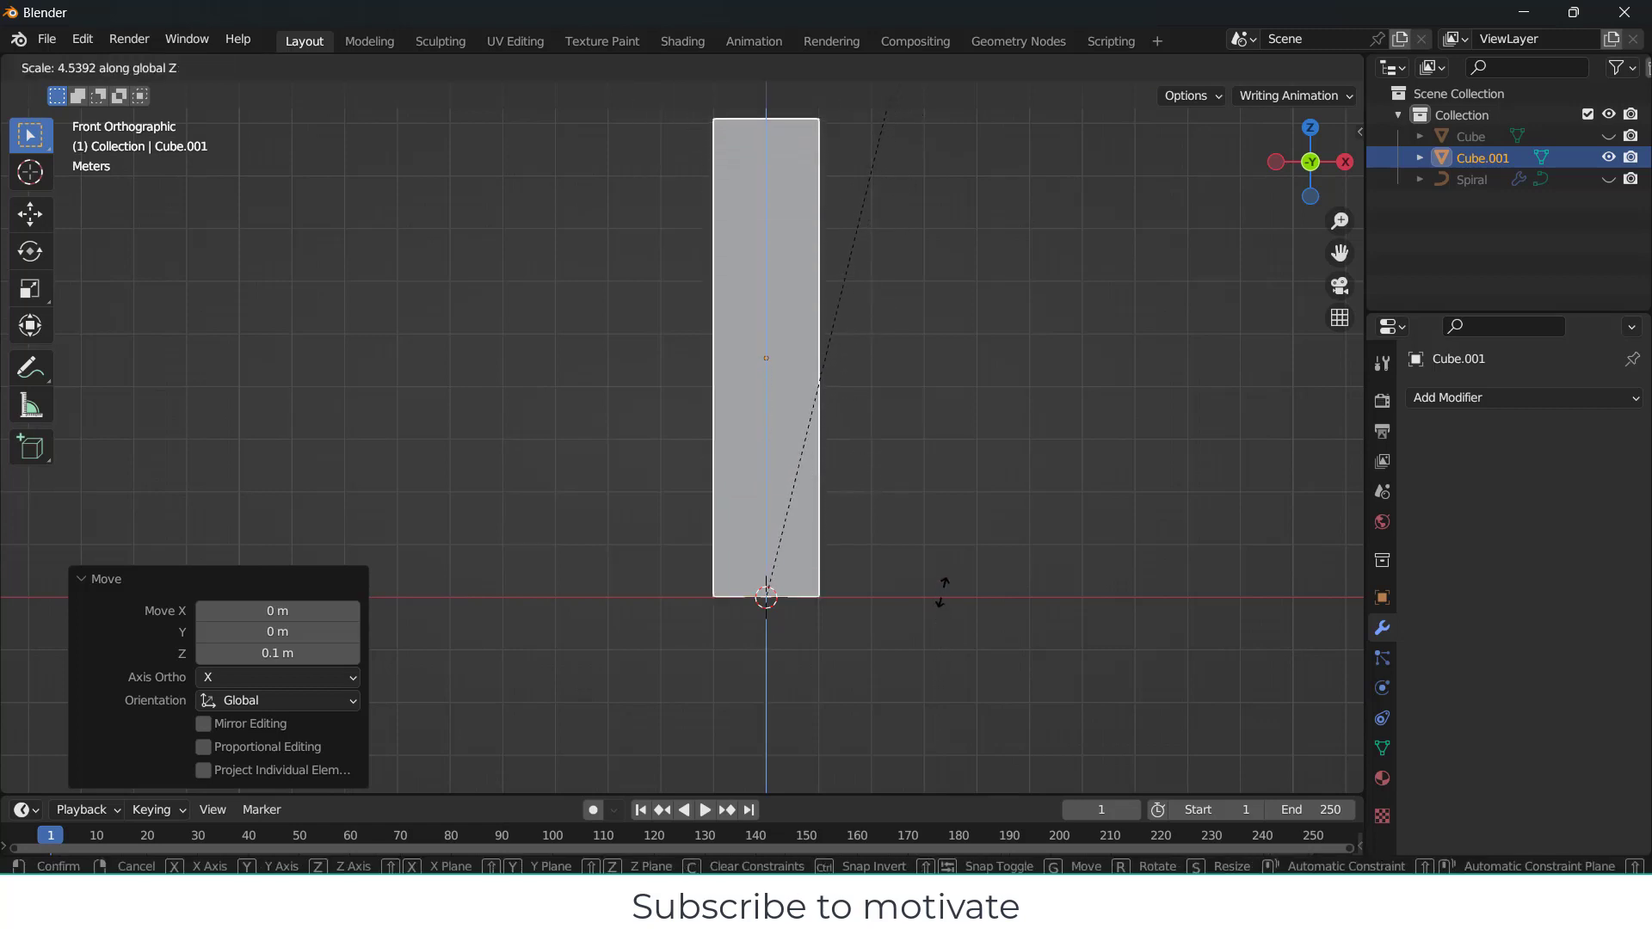
{"action": "type", "text": "5"}
{"action": "key", "text": "Return"}
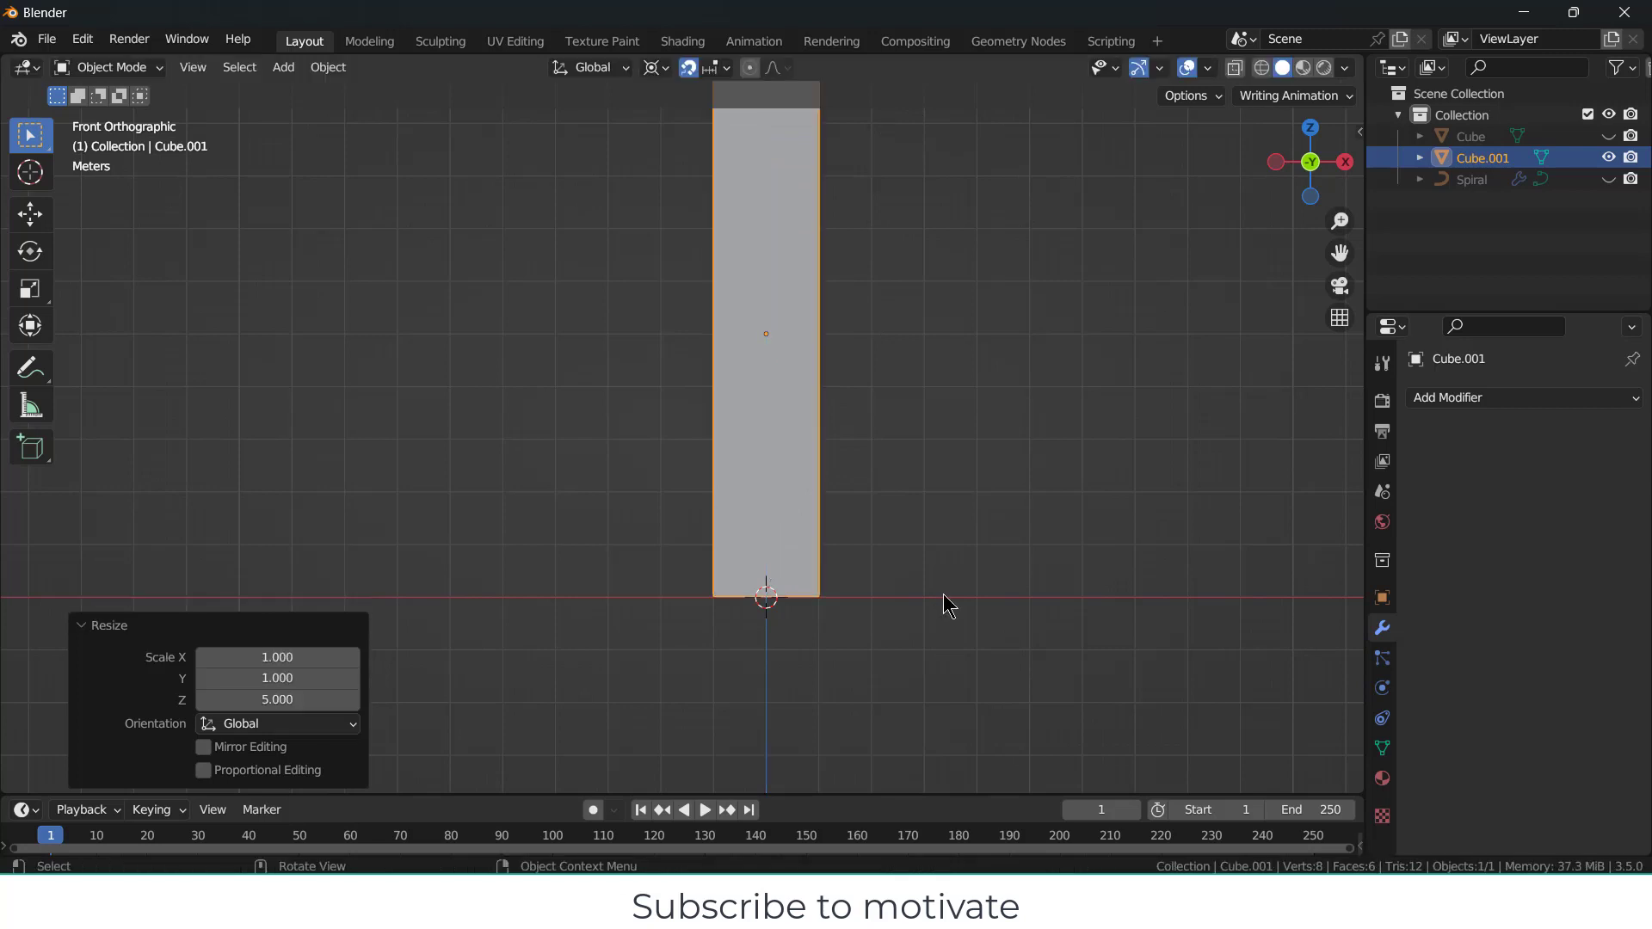
{"action": "scroll", "coordinate": [943, 593], "scroll_direction": "down", "scroll_amount": 2}
{"action": "scroll", "coordinate": [770, 420], "scroll_direction": "up", "scroll_amount": 2}
{"action": "key", "text": "Tab"}
{"action": "middle_click_drag", "start_coordinate": [892, 450], "coordinate": [941, 545]}
{"action": "key", "text": "Tab"}
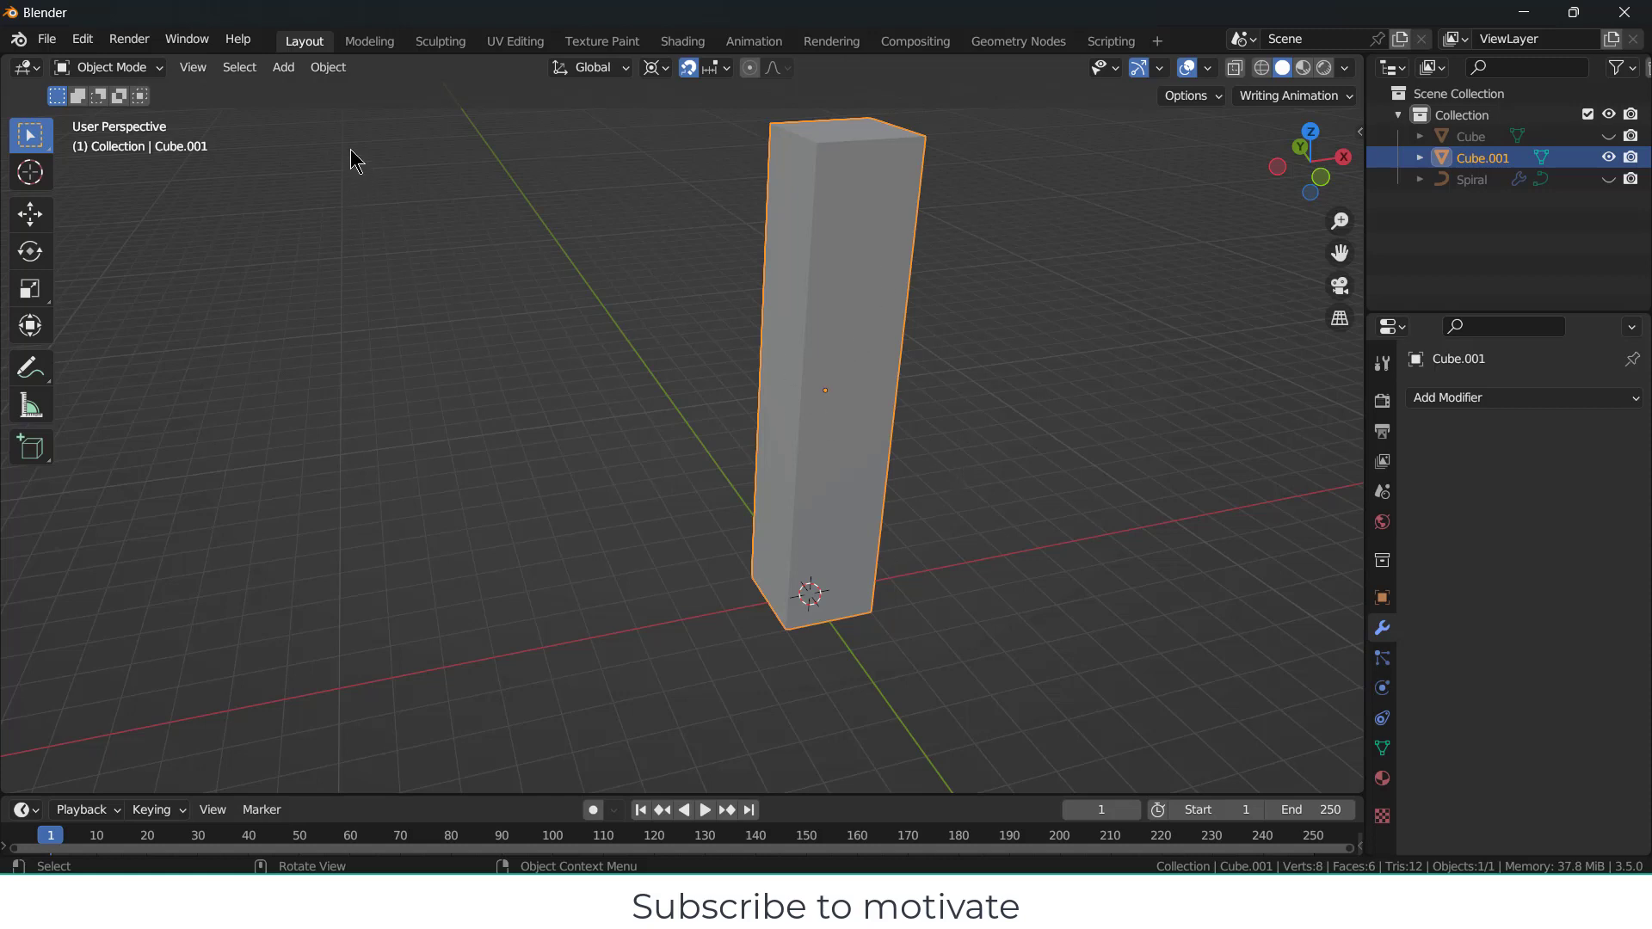
Step: Look through the available curve types and check the enabled add-ons matching "ex" for the Extra Objects add-ons
{"action": "left_click", "coordinate": [284, 67]}
{"action": "mouse_move", "coordinate": [319, 113]}
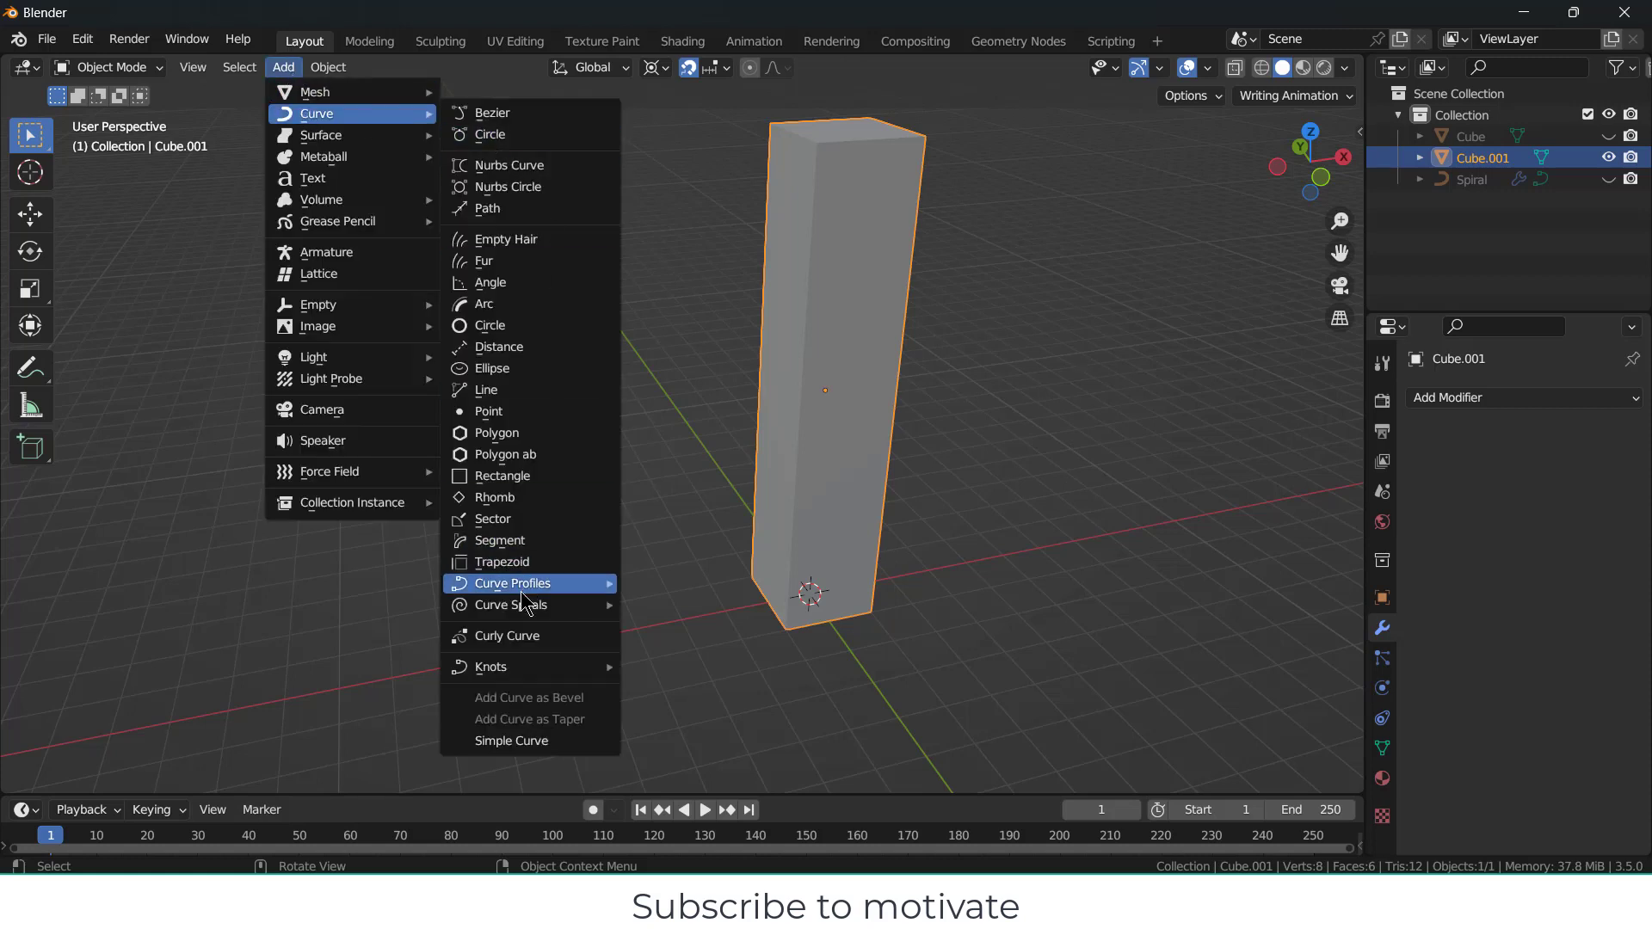
{"action": "mouse_move", "coordinate": [521, 606]}
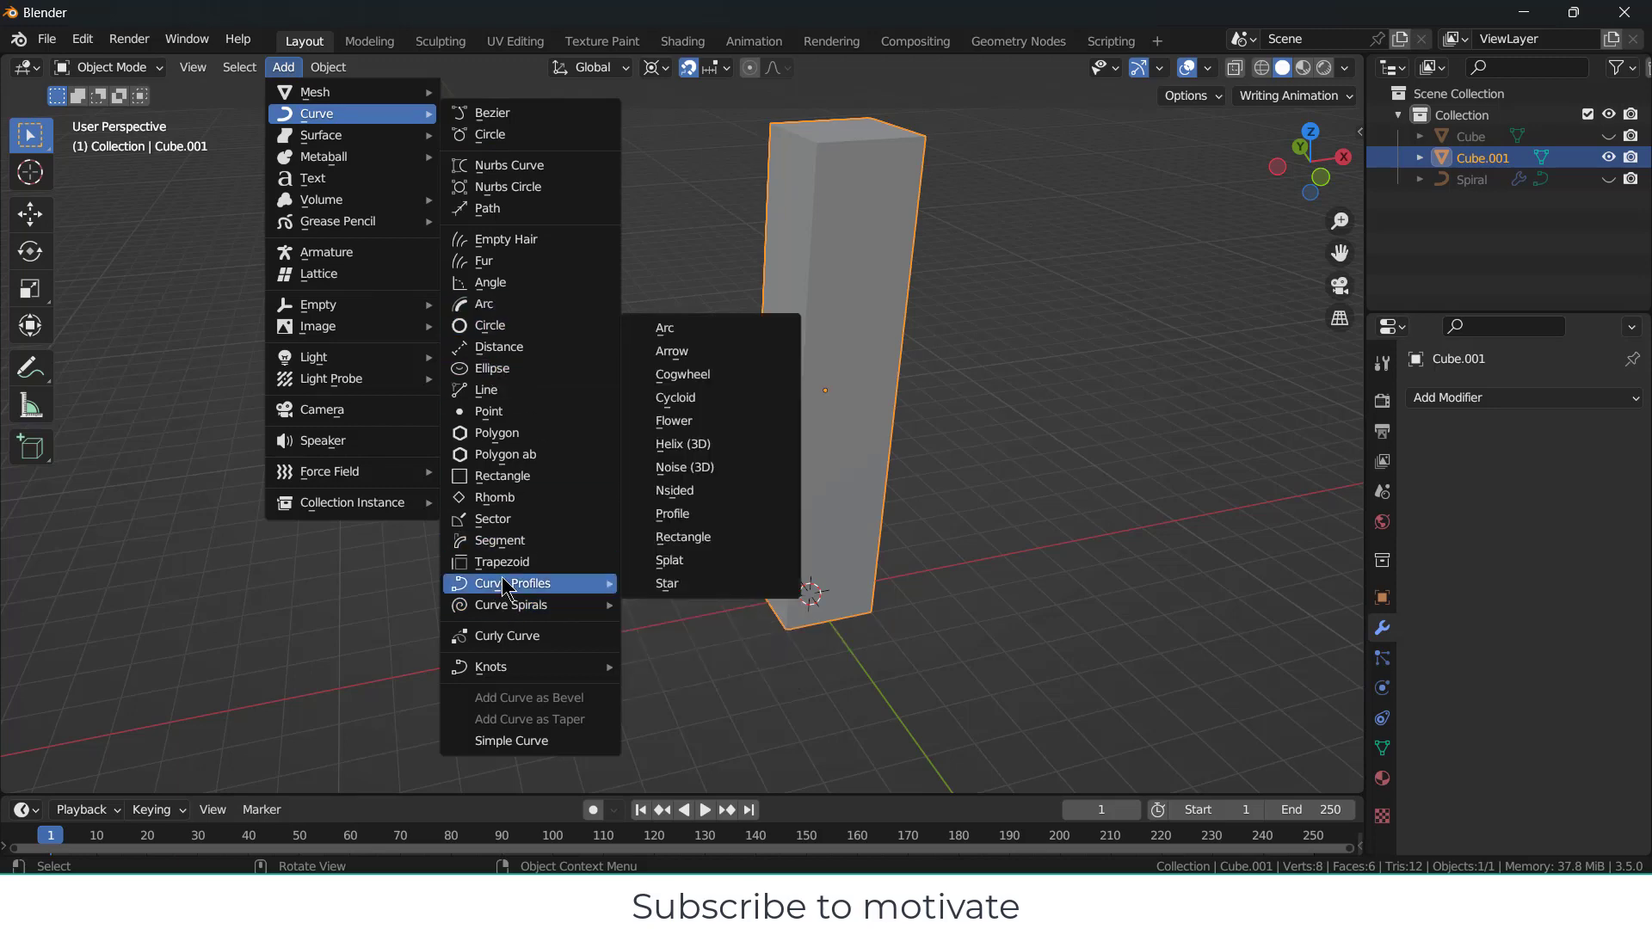
{"action": "left_click", "coordinate": [83, 40]}
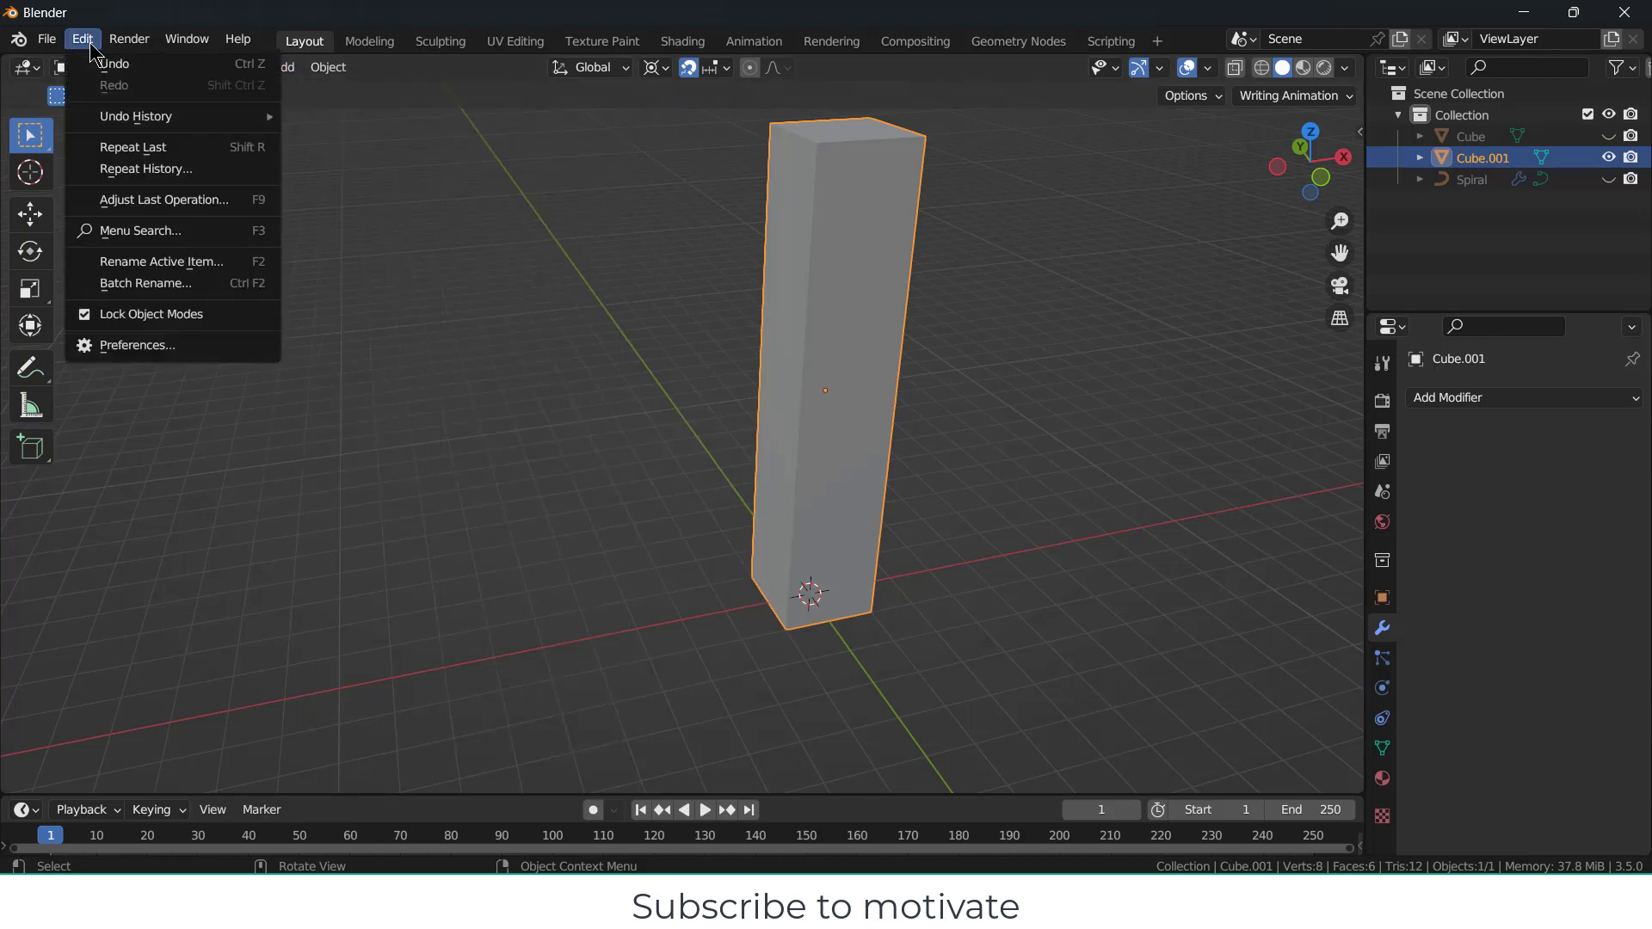
{"action": "left_click", "coordinate": [160, 346]}
{"action": "left_click", "coordinate": [591, 105]}
{"action": "type", "text": "ex"}
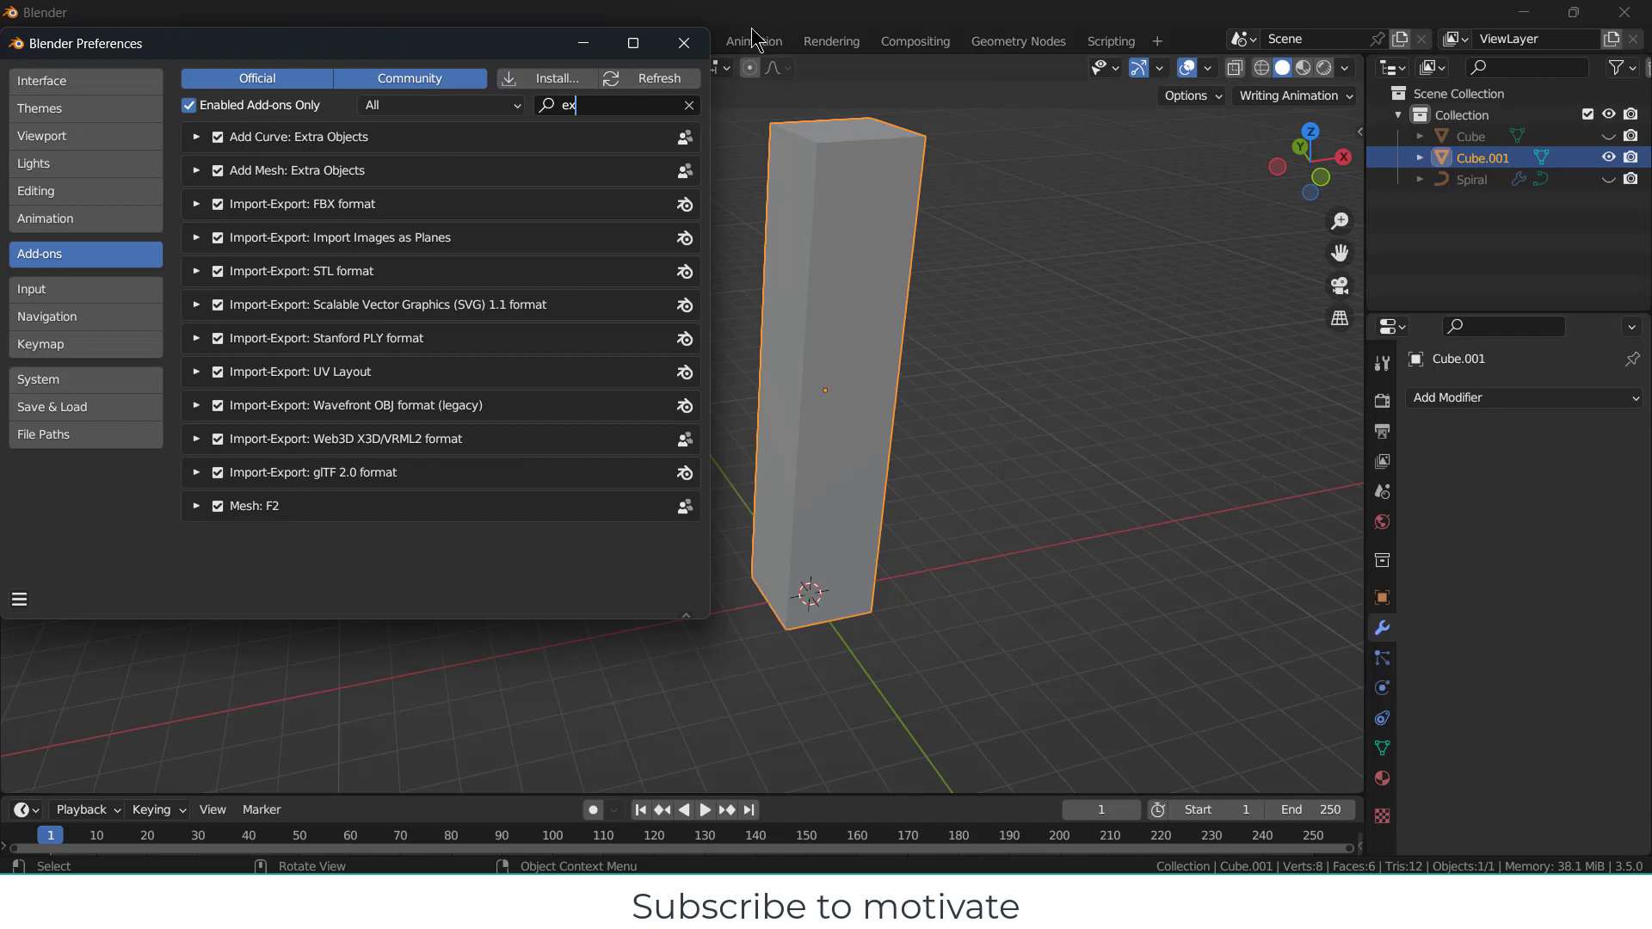
{"action": "left_click", "coordinate": [684, 43]}
Step: Add an Archimedean curve spiral around the tall box and set its turns to 13
{"action": "left_click", "coordinate": [283, 67]}
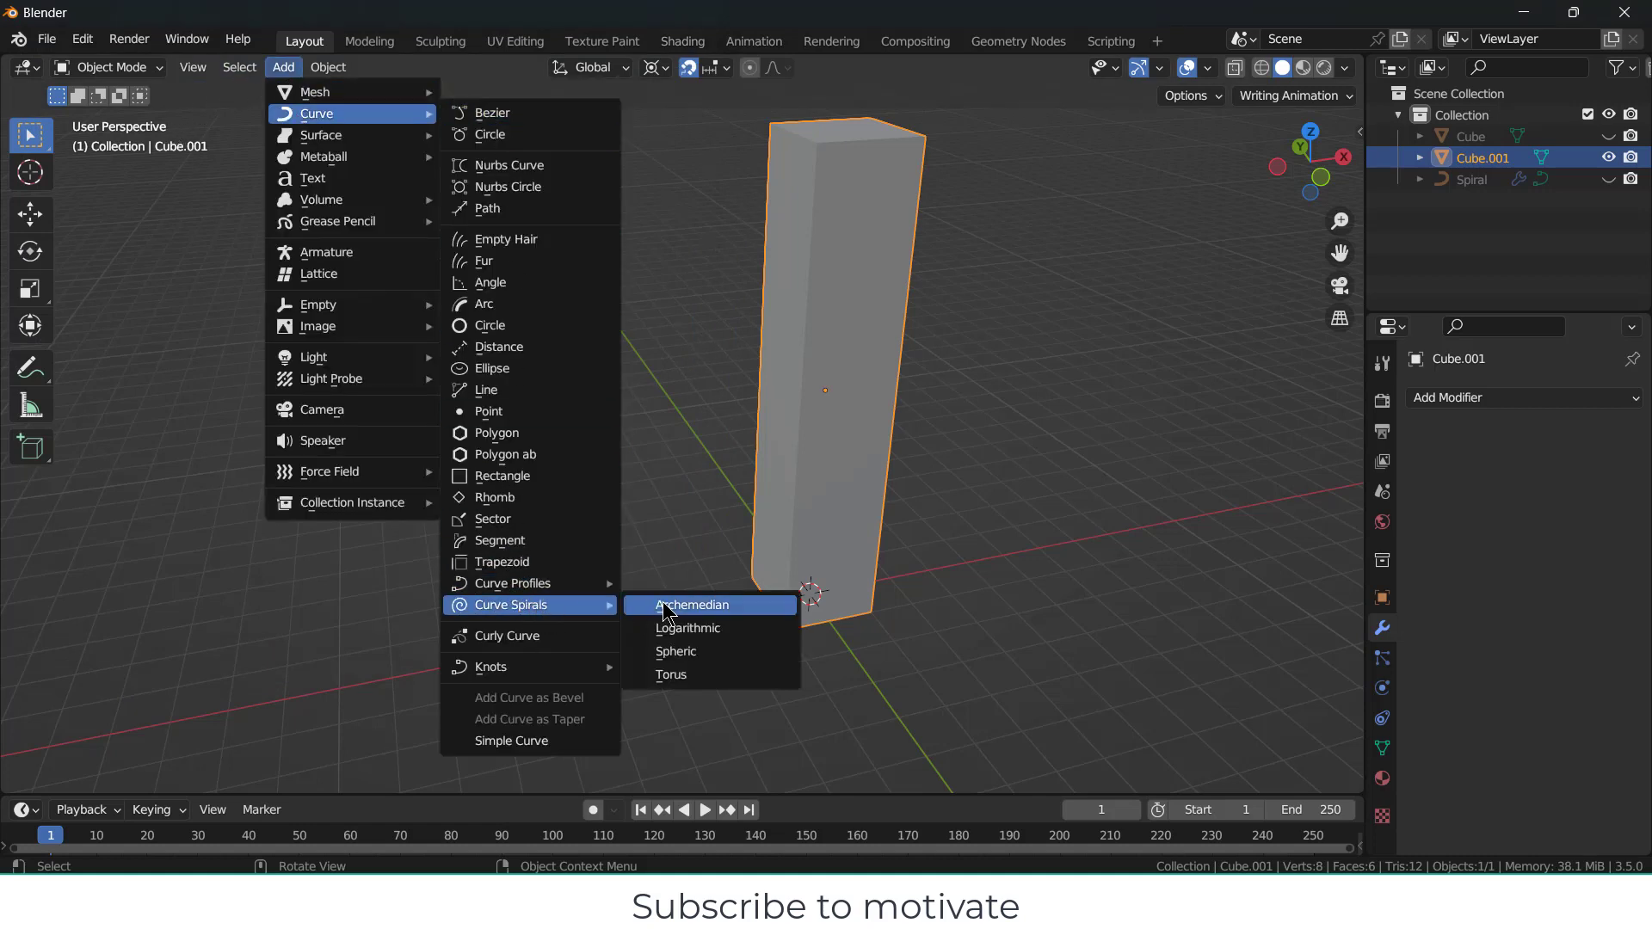
{"action": "left_click", "coordinate": [664, 607]}
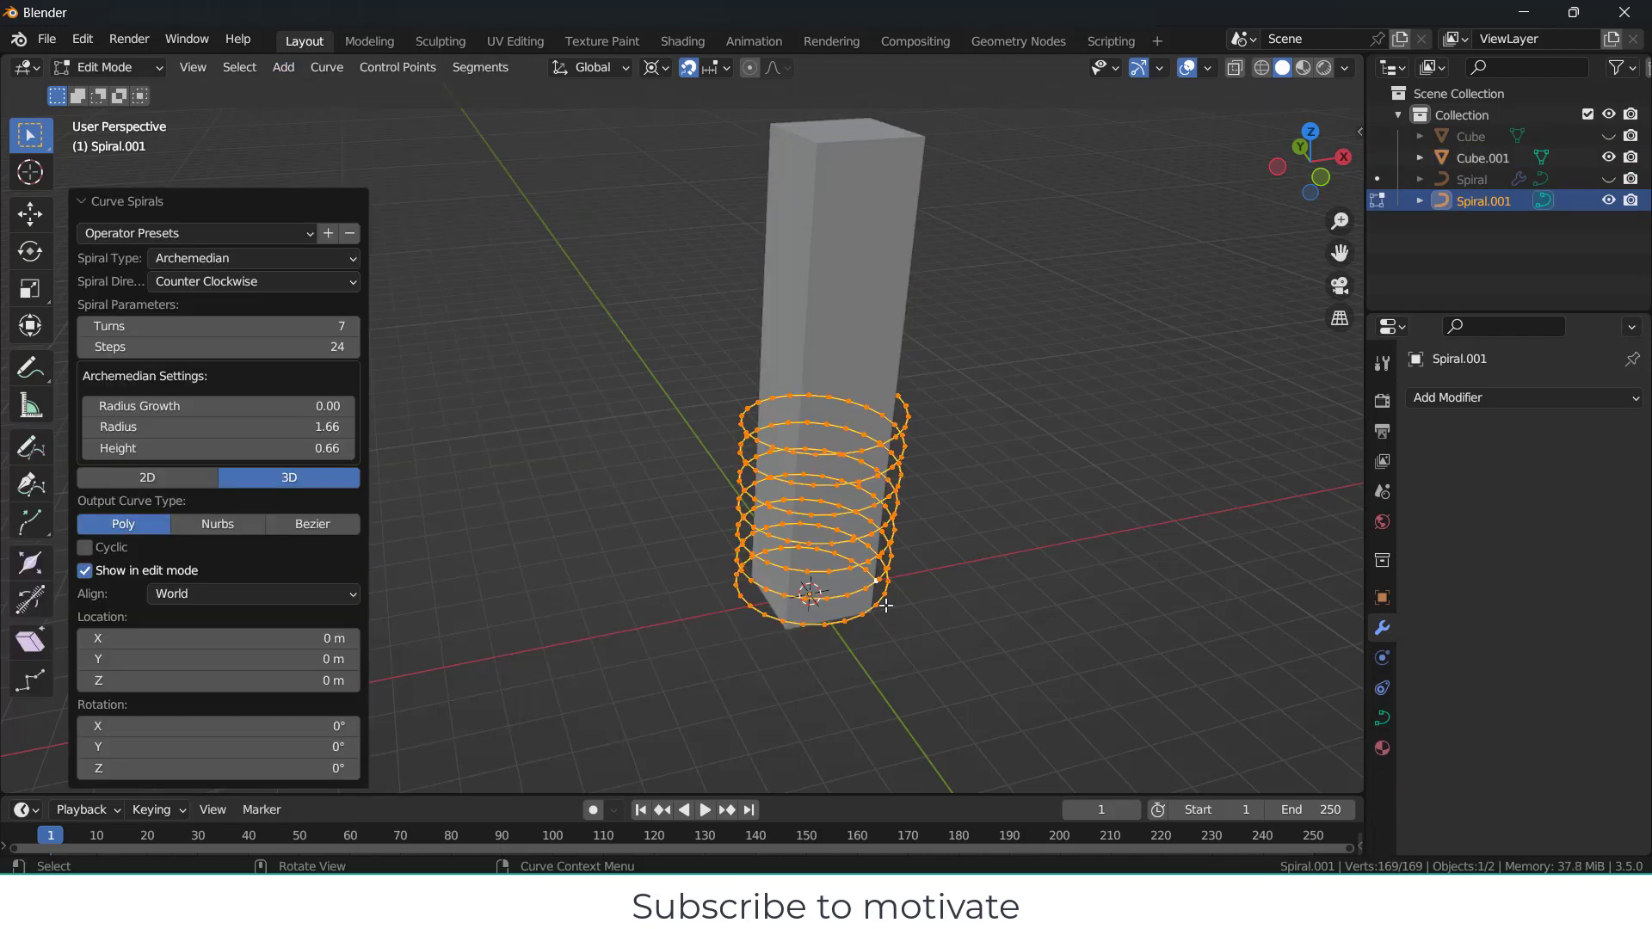
{"action": "middle_click_drag", "start_coordinate": [887, 605], "coordinate": [871, 527]}
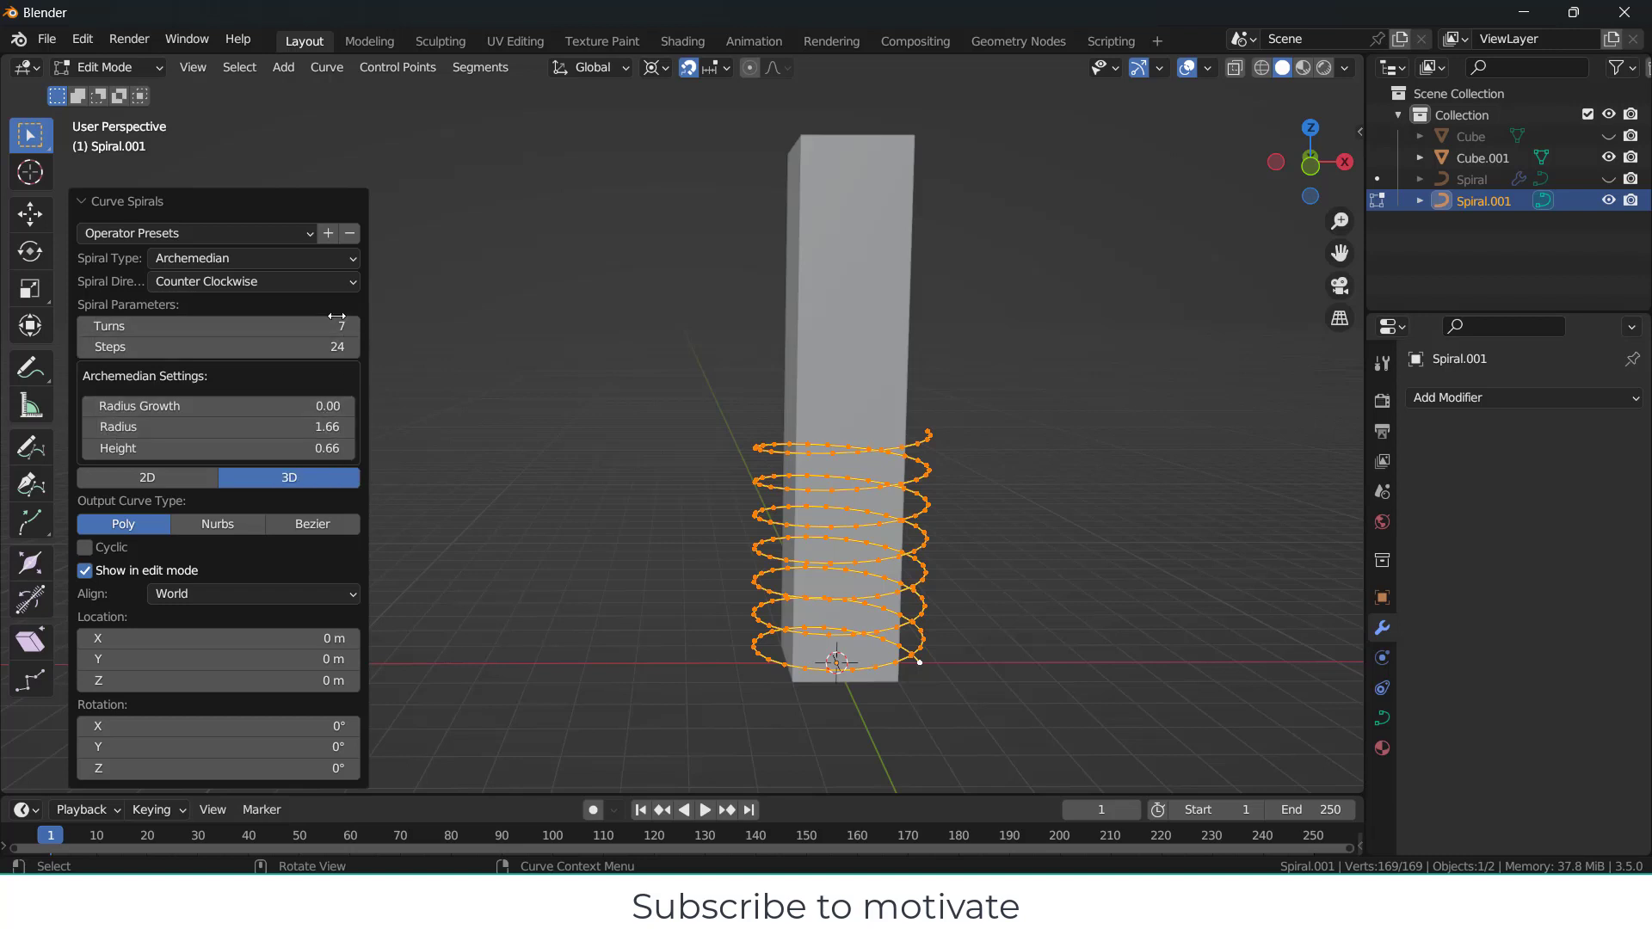
{"action": "left_click_drag", "start_coordinate": [353, 325], "coordinate": [801, 535]}
{"action": "middle_click_drag", "start_coordinate": [657, 383], "coordinate": [811, 213]}
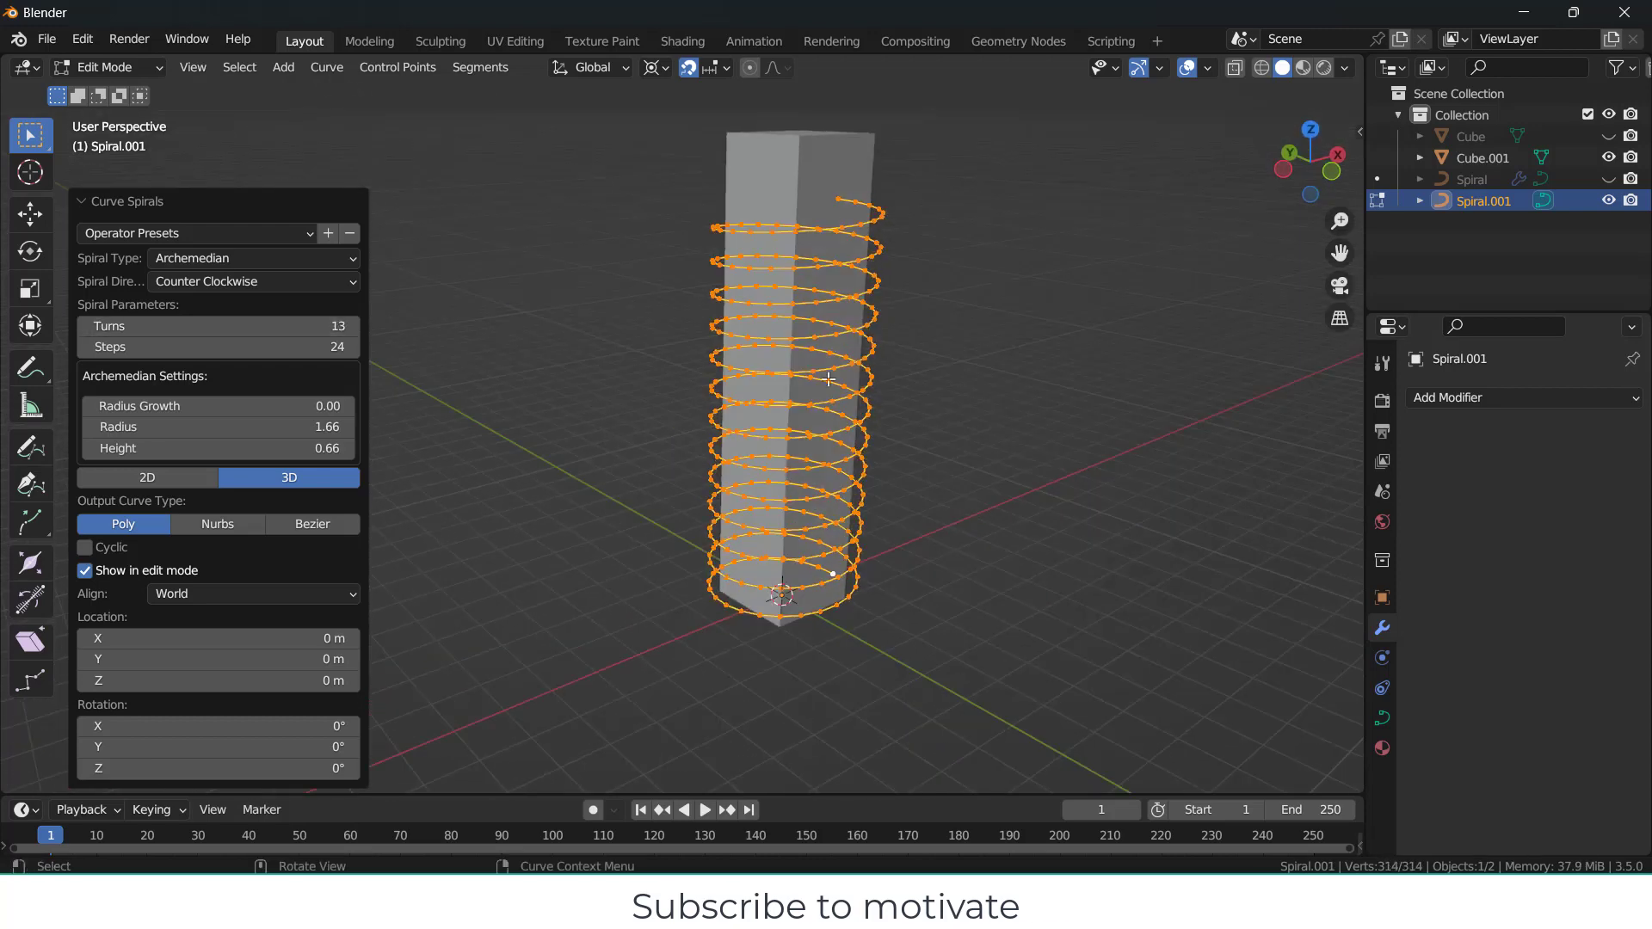
Step: Set the spiral's steps to 40 and return to Object Mode
{"action": "double_click", "coordinate": [301, 346]}
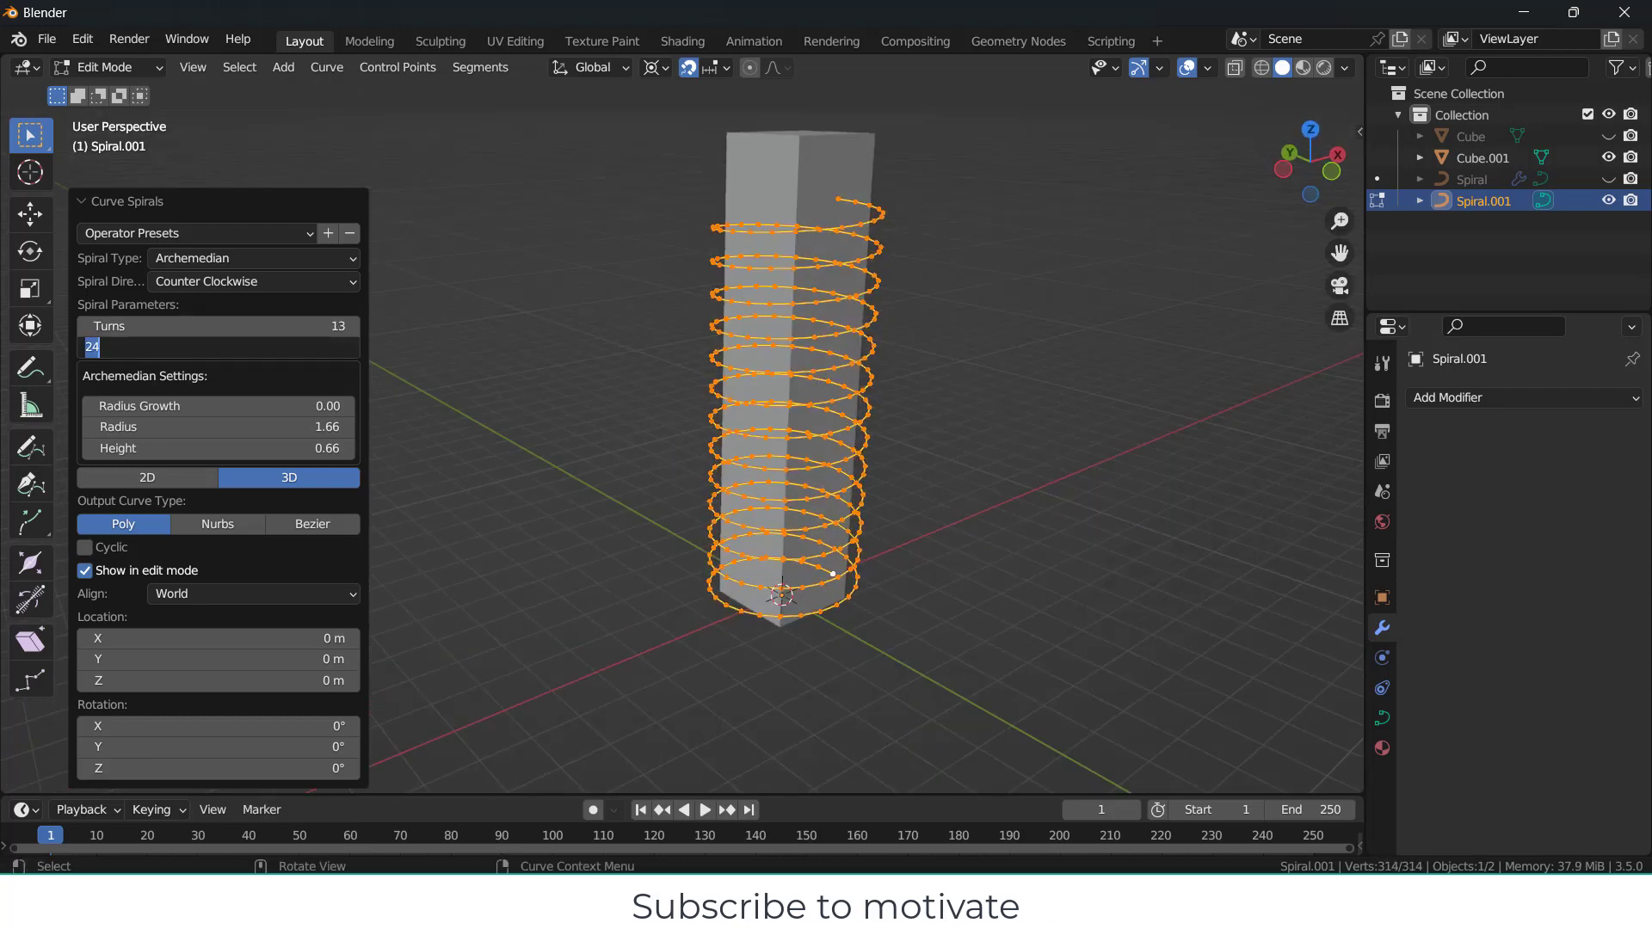
{"action": "type", "text": "40"}
{"action": "key", "text": "Return"}
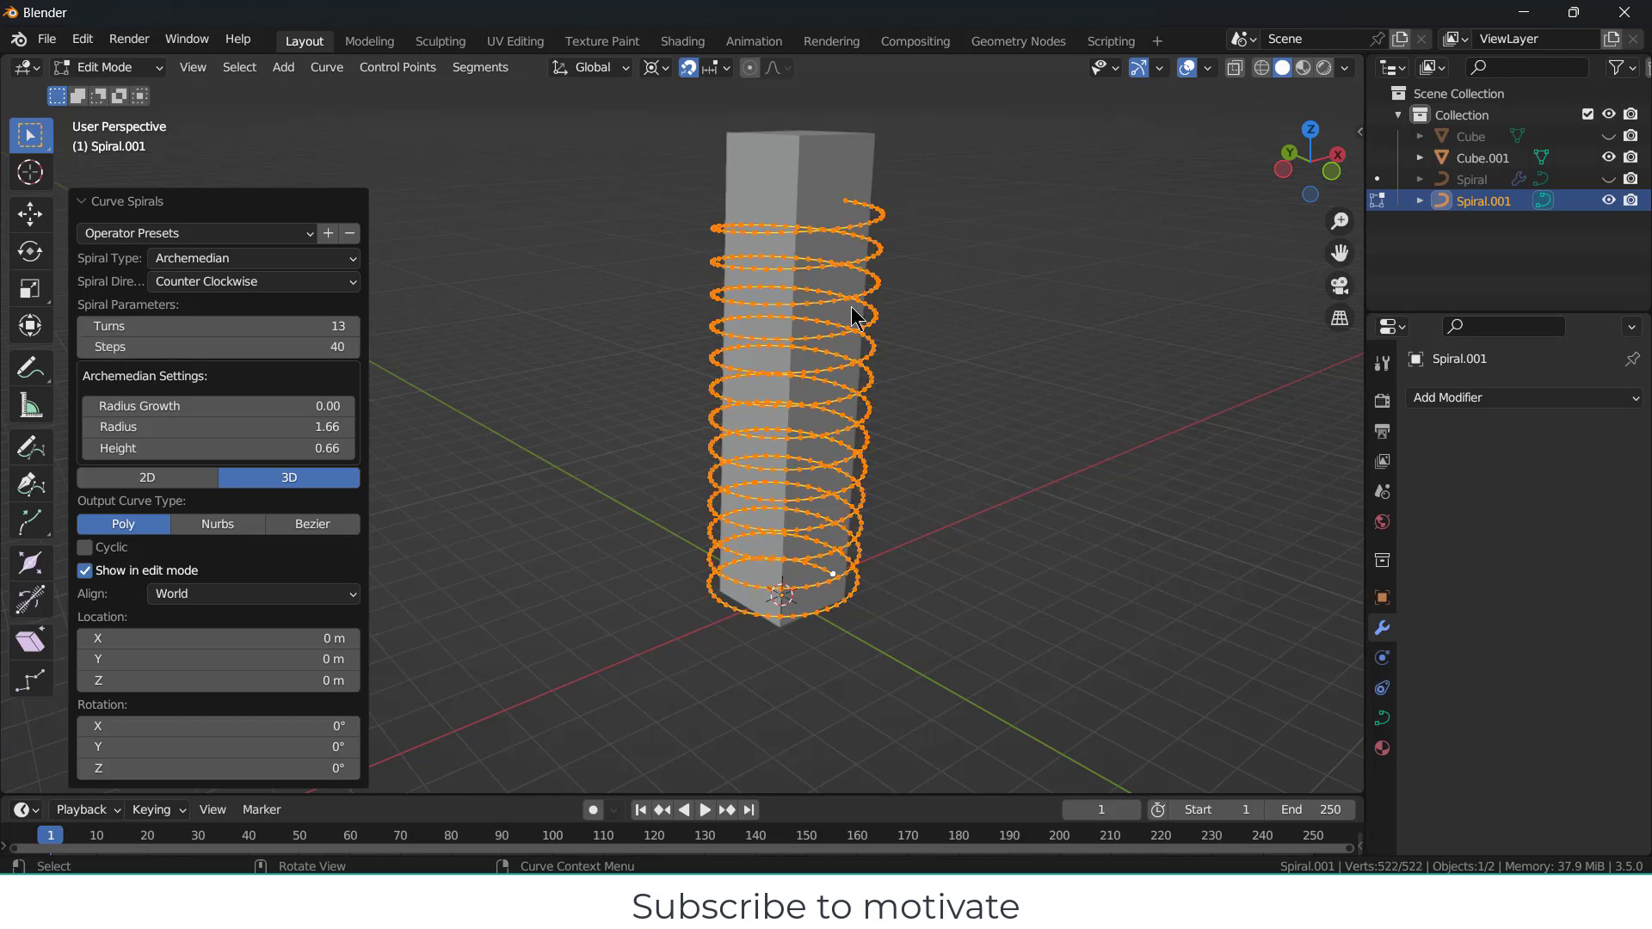
{"action": "middle_click_drag", "start_coordinate": [826, 258], "coordinate": [747, 290]}
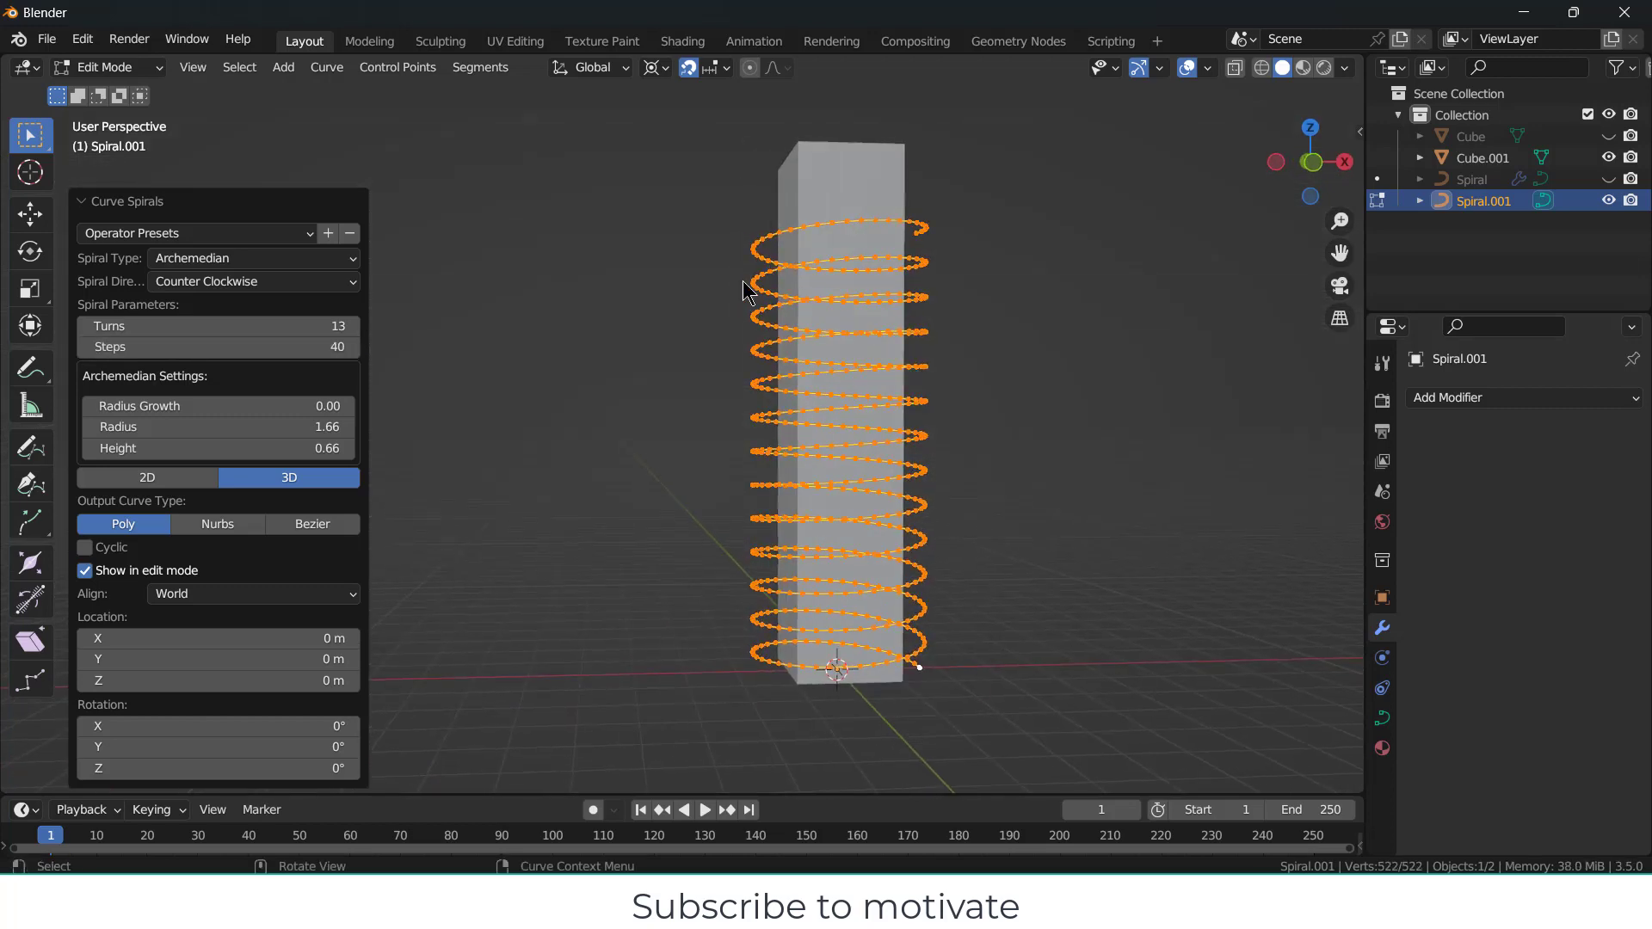
{"action": "left_click", "coordinate": [666, 415]}
{"action": "middle_click_drag", "start_coordinate": [723, 450], "coordinate": [962, 566]}
{"action": "key", "text": "Tab"}
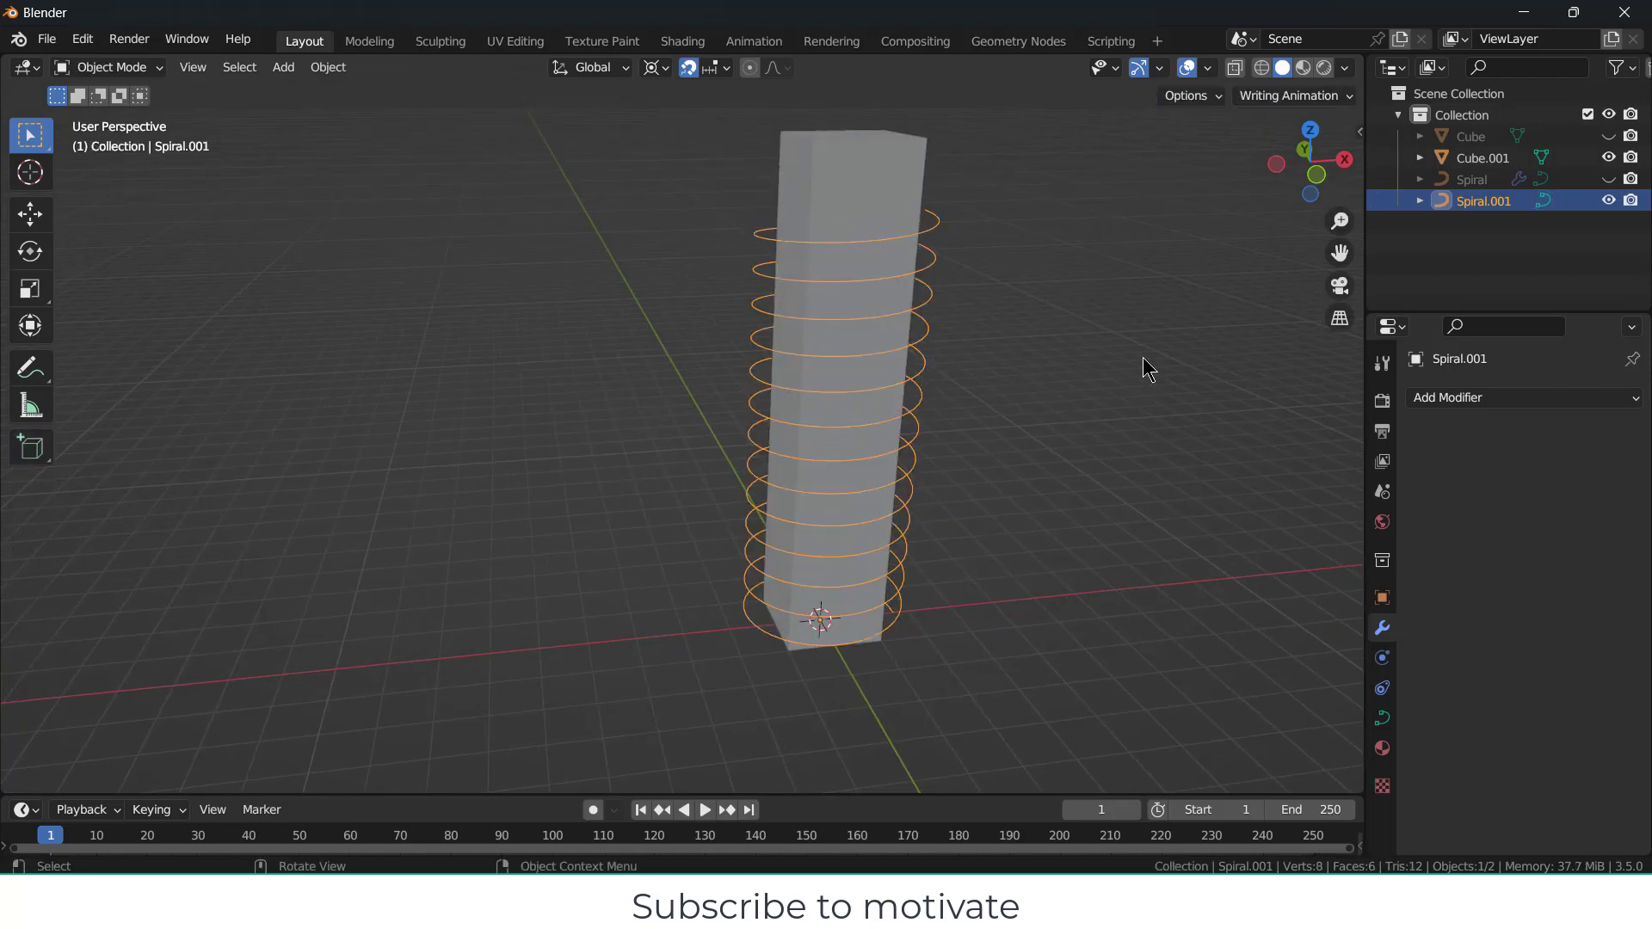
Step: Add a Shrinkwrap modifier to the spiral with the tall box as its target, and apply it
{"action": "left_click", "coordinate": [1546, 405]}
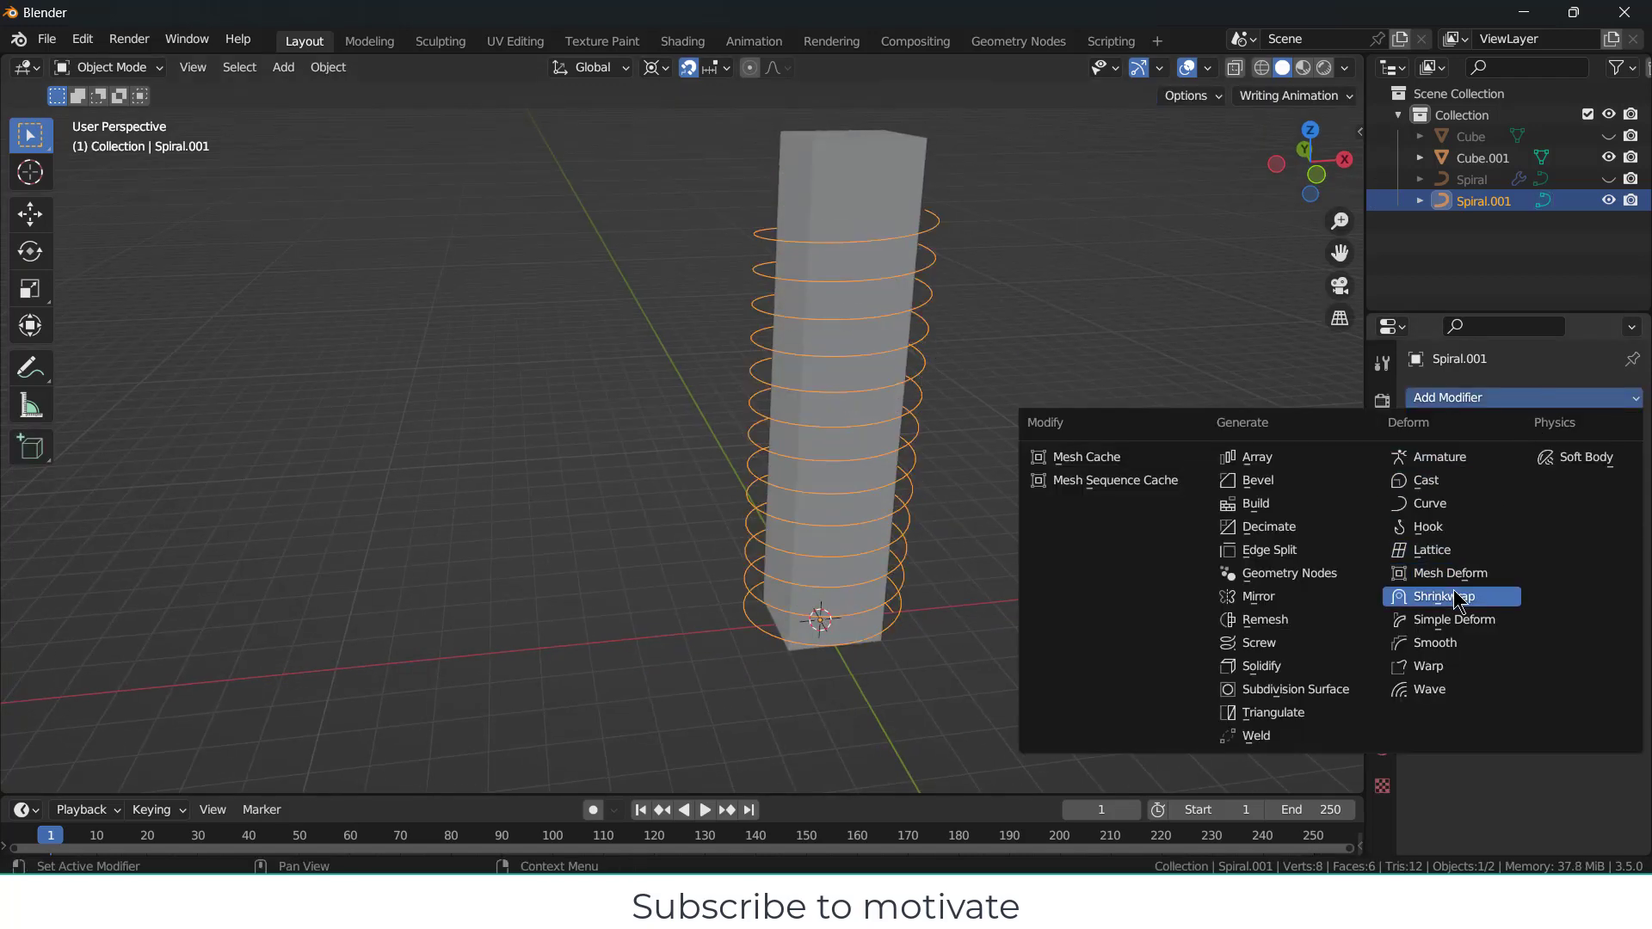
{"action": "left_click", "coordinate": [1377, 595]}
{"action": "left_click", "coordinate": [1601, 518]}
{"action": "left_click", "coordinate": [901, 164]}
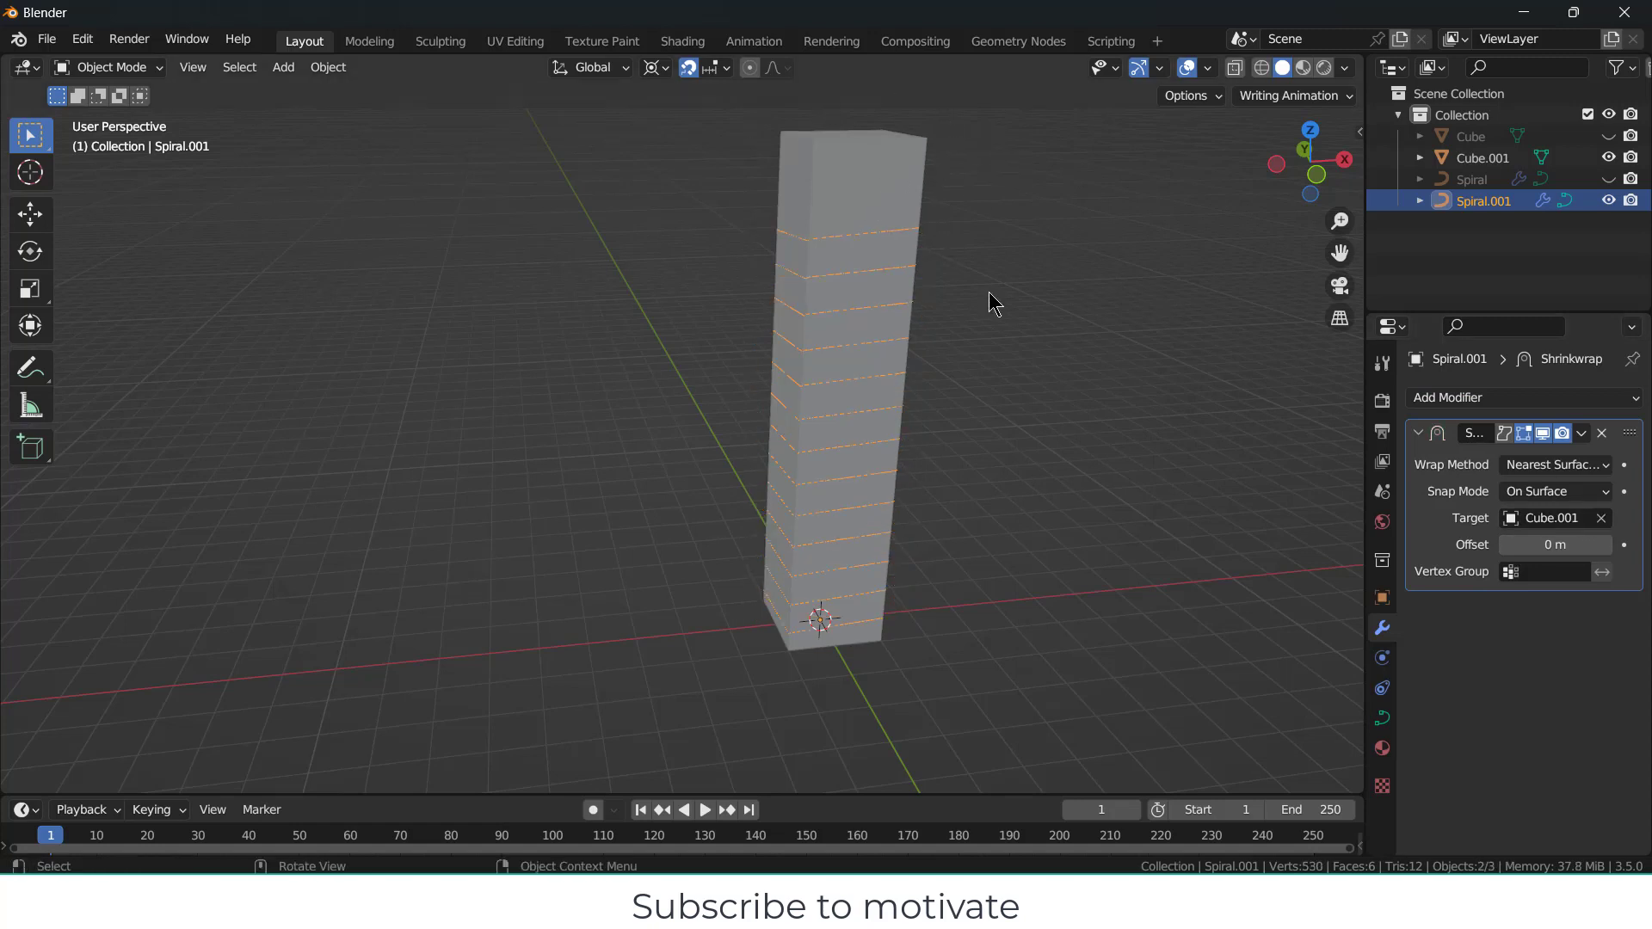
{"action": "left_click", "coordinate": [1582, 433]}
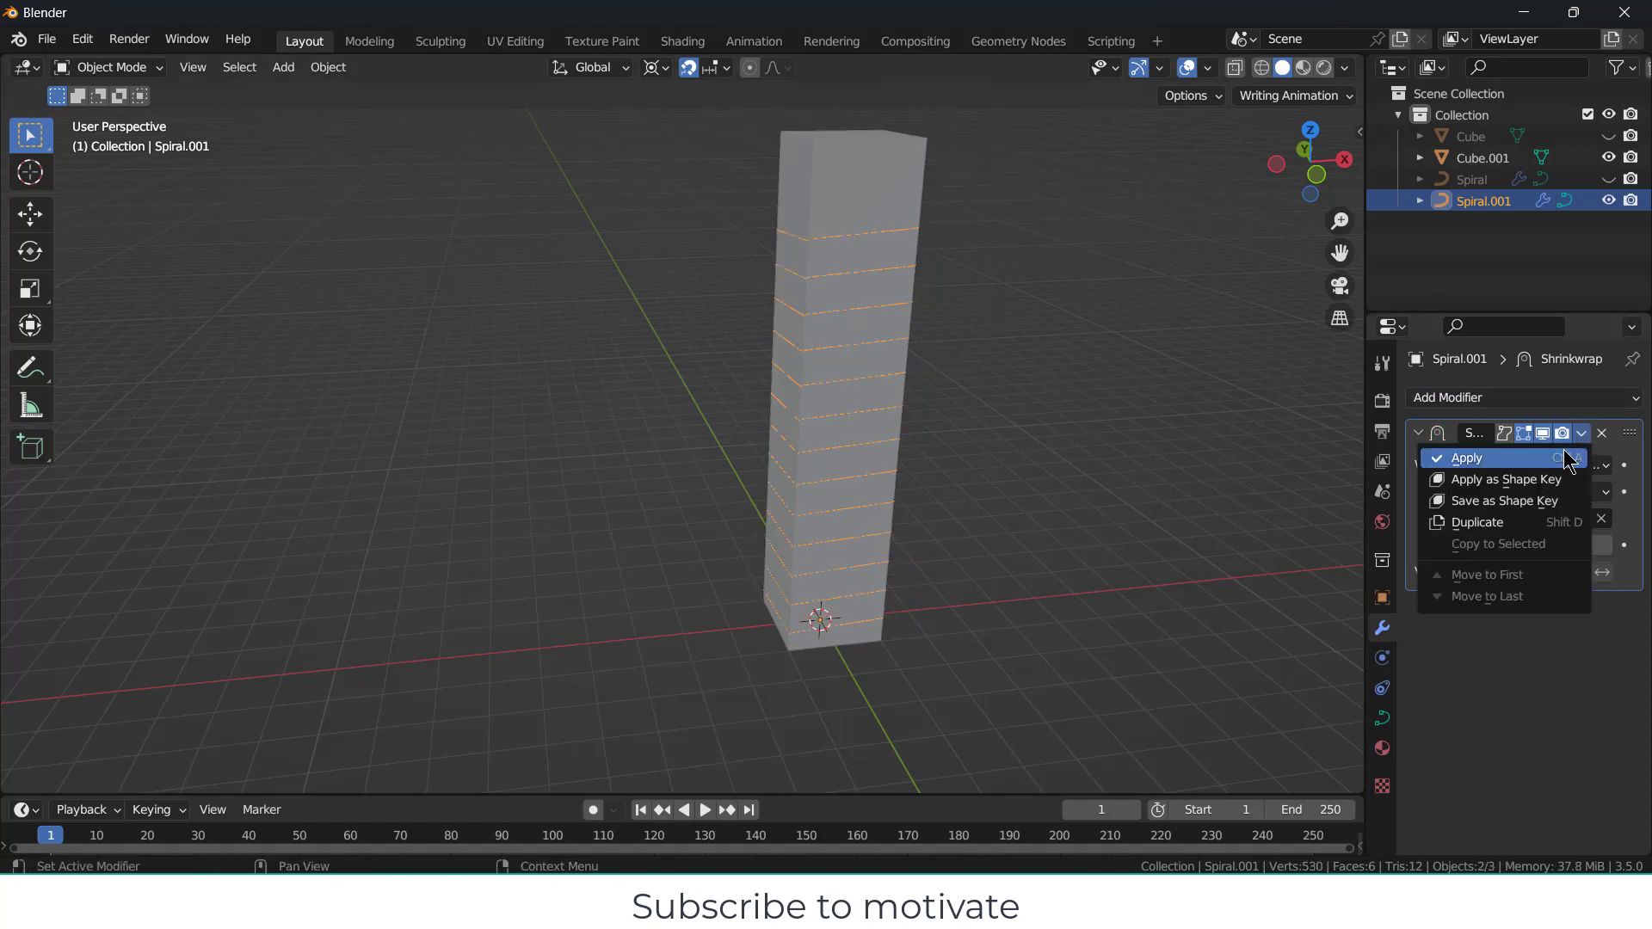
{"action": "left_click", "coordinate": [1568, 459]}
Step: Delete the tall box, leaving only the wrapped square spiral curve
{"action": "left_click", "coordinate": [895, 158]}
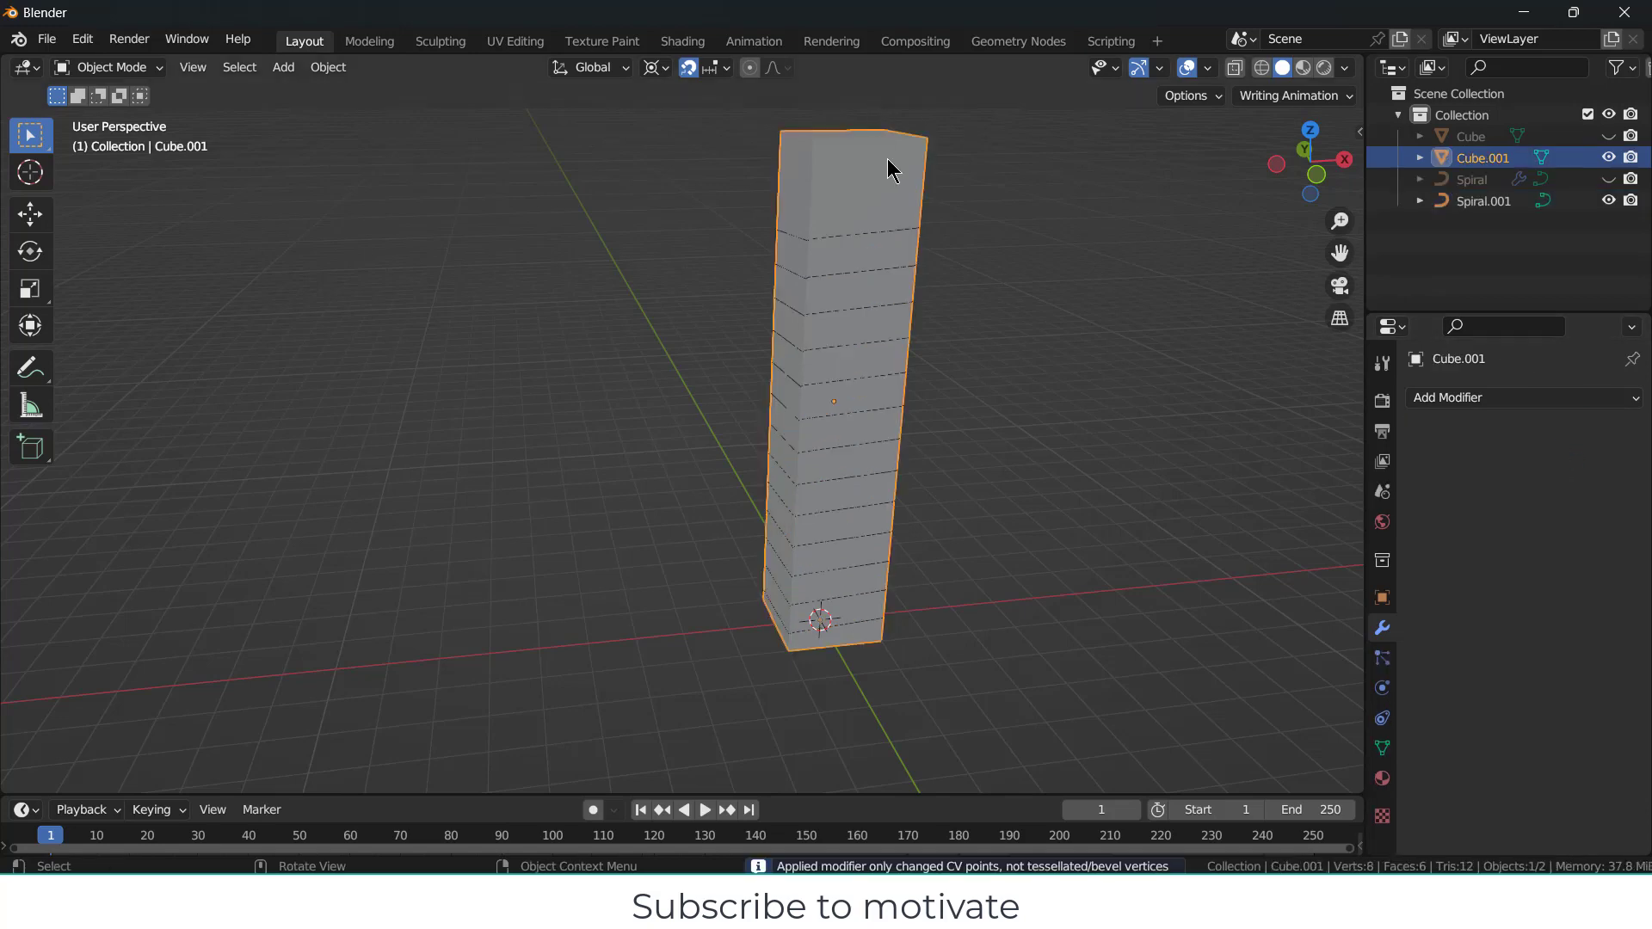
{"action": "key", "text": "x"}
{"action": "left_click", "coordinate": [1063, 215]}
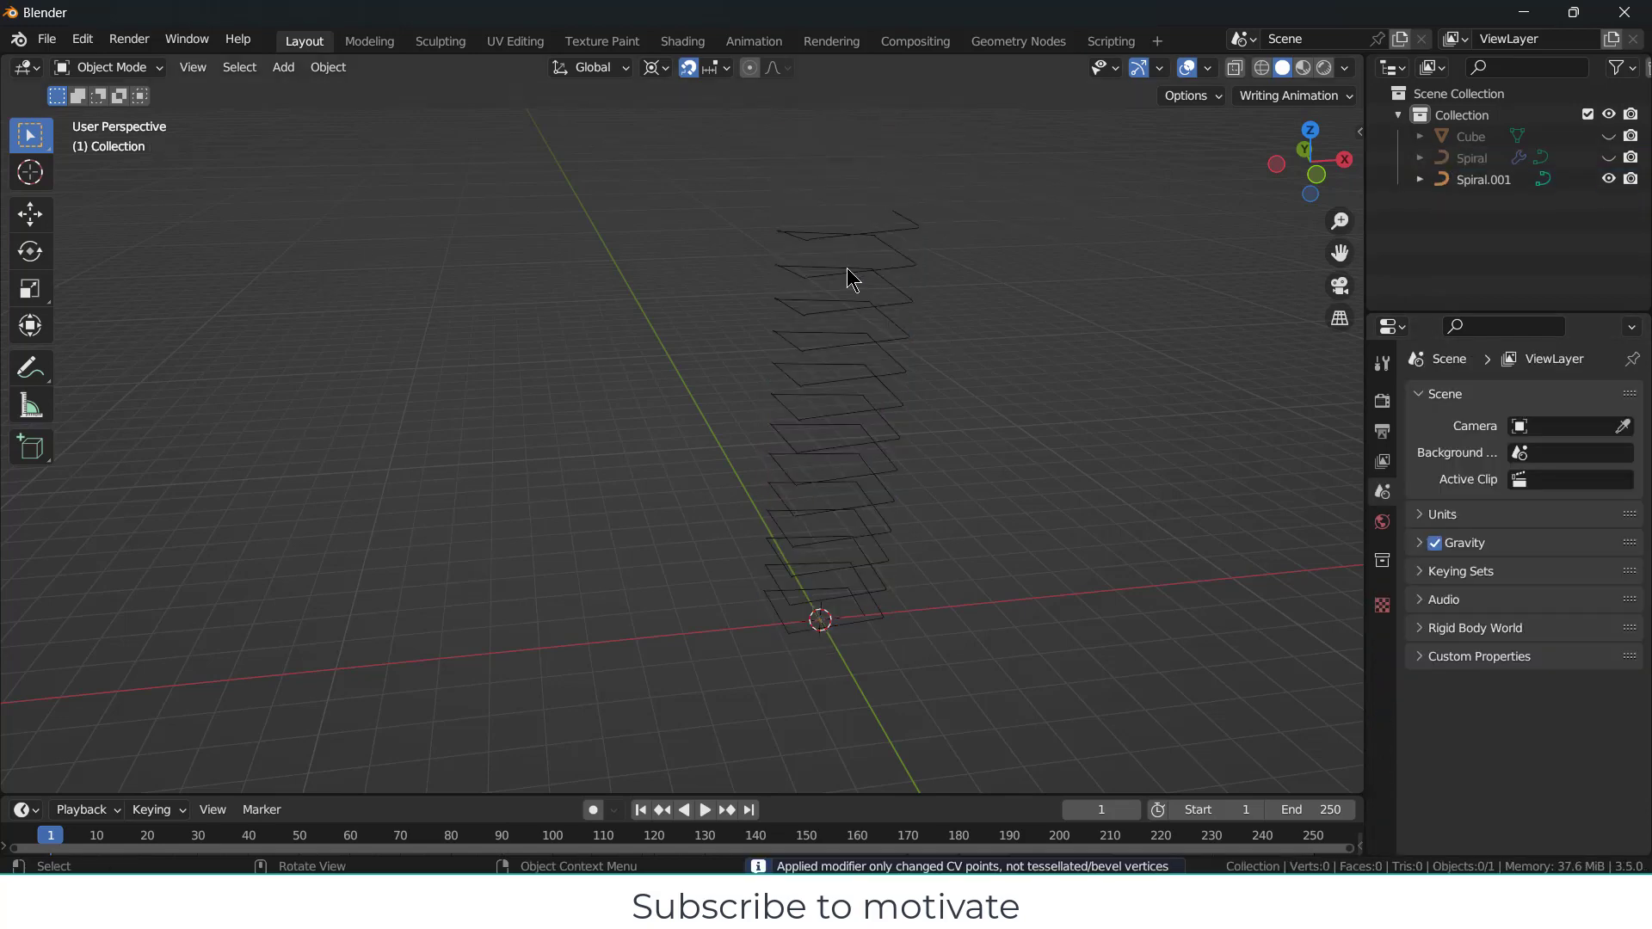
Step: Thicken the square spiral curve into a tube with a round bevel depth of 0.08 m
{"action": "left_click", "coordinate": [910, 216]}
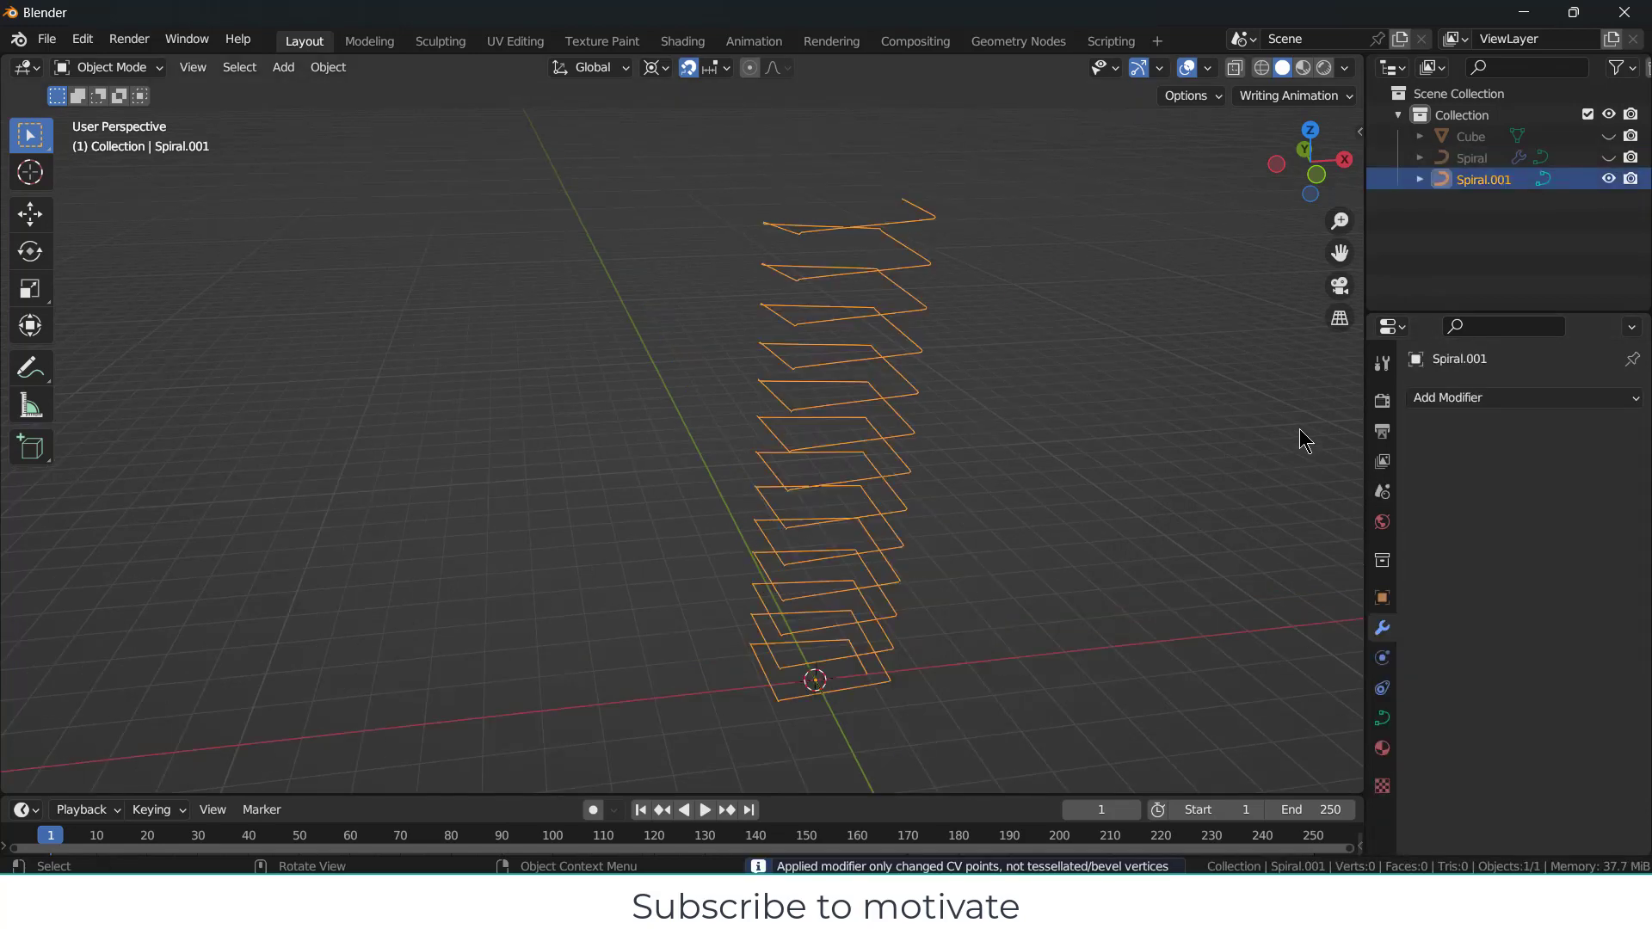
{"action": "left_click", "coordinate": [1382, 717]}
{"action": "scroll", "coordinate": [1571, 749], "scroll_direction": "down", "scroll_amount": 8}
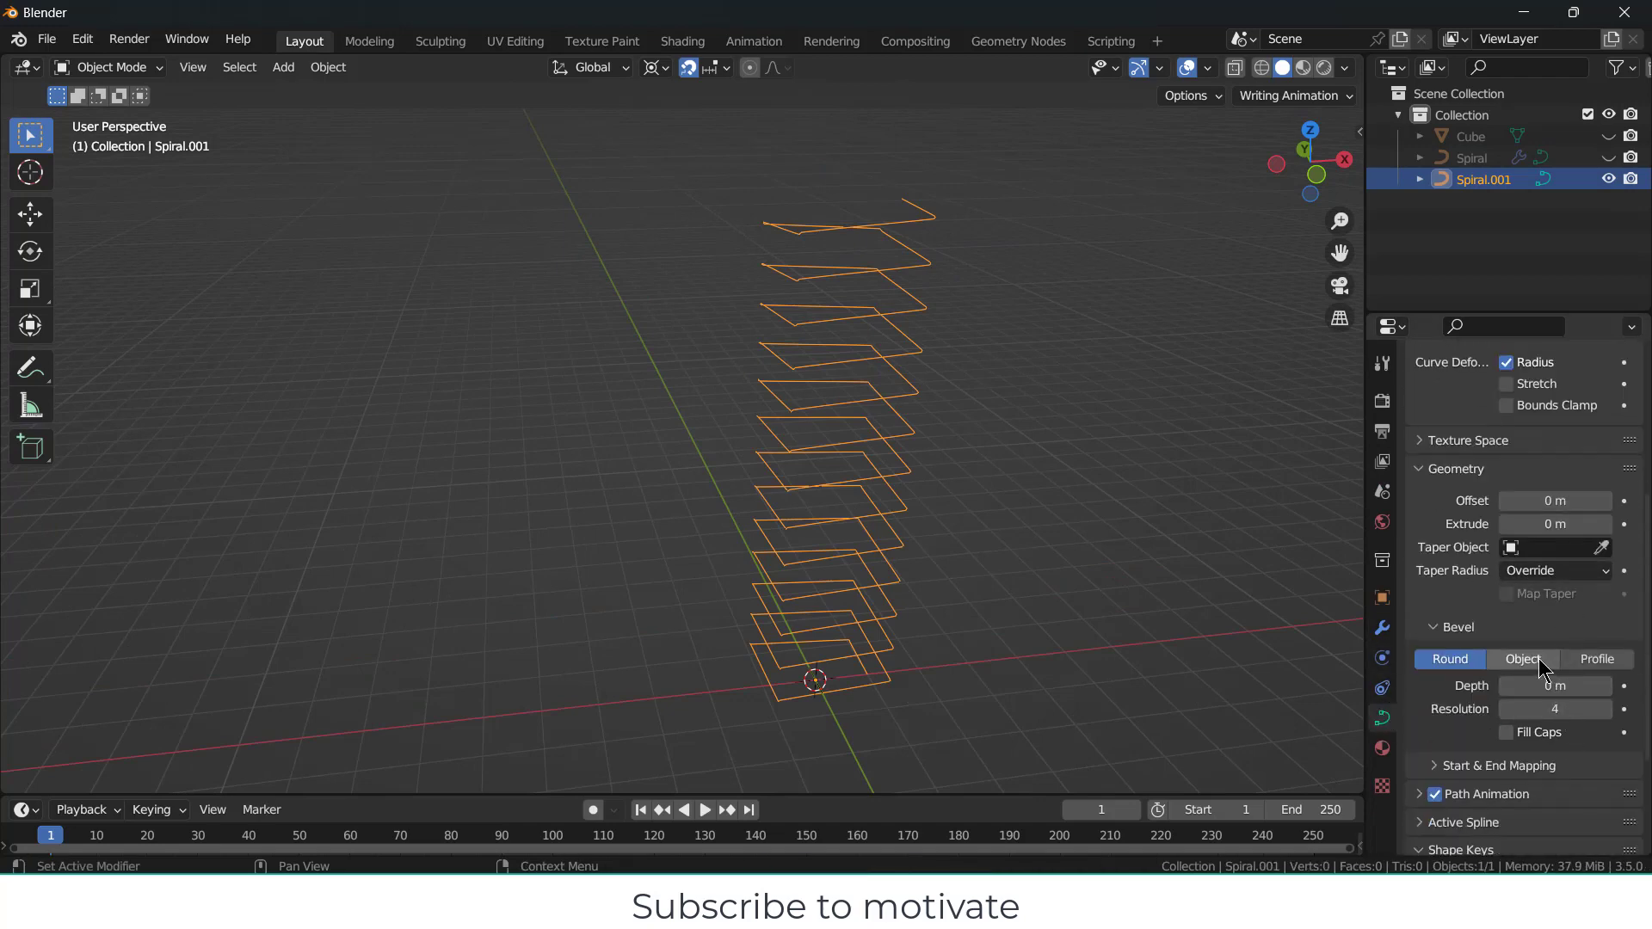
{"action": "left_click_drag", "start_coordinate": [1555, 686], "coordinate": [1585, 686]}
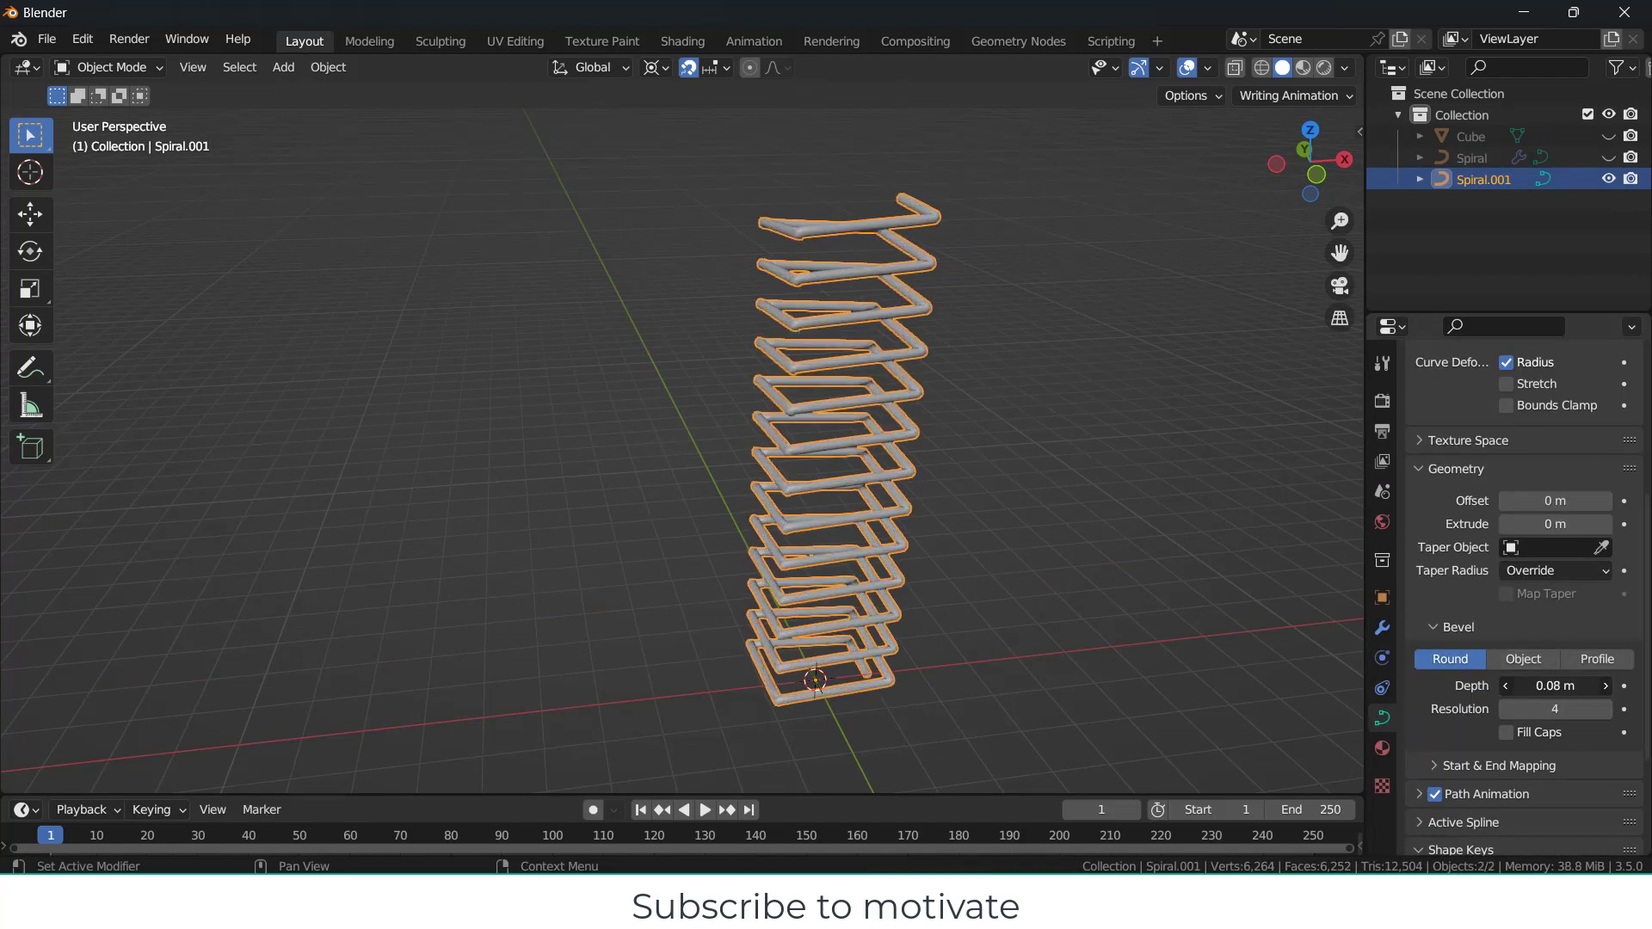
Step: Add a Subdivision Surface modifier to the spiral tube and view its smoothed corners up close
{"action": "left_click", "coordinate": [1382, 627]}
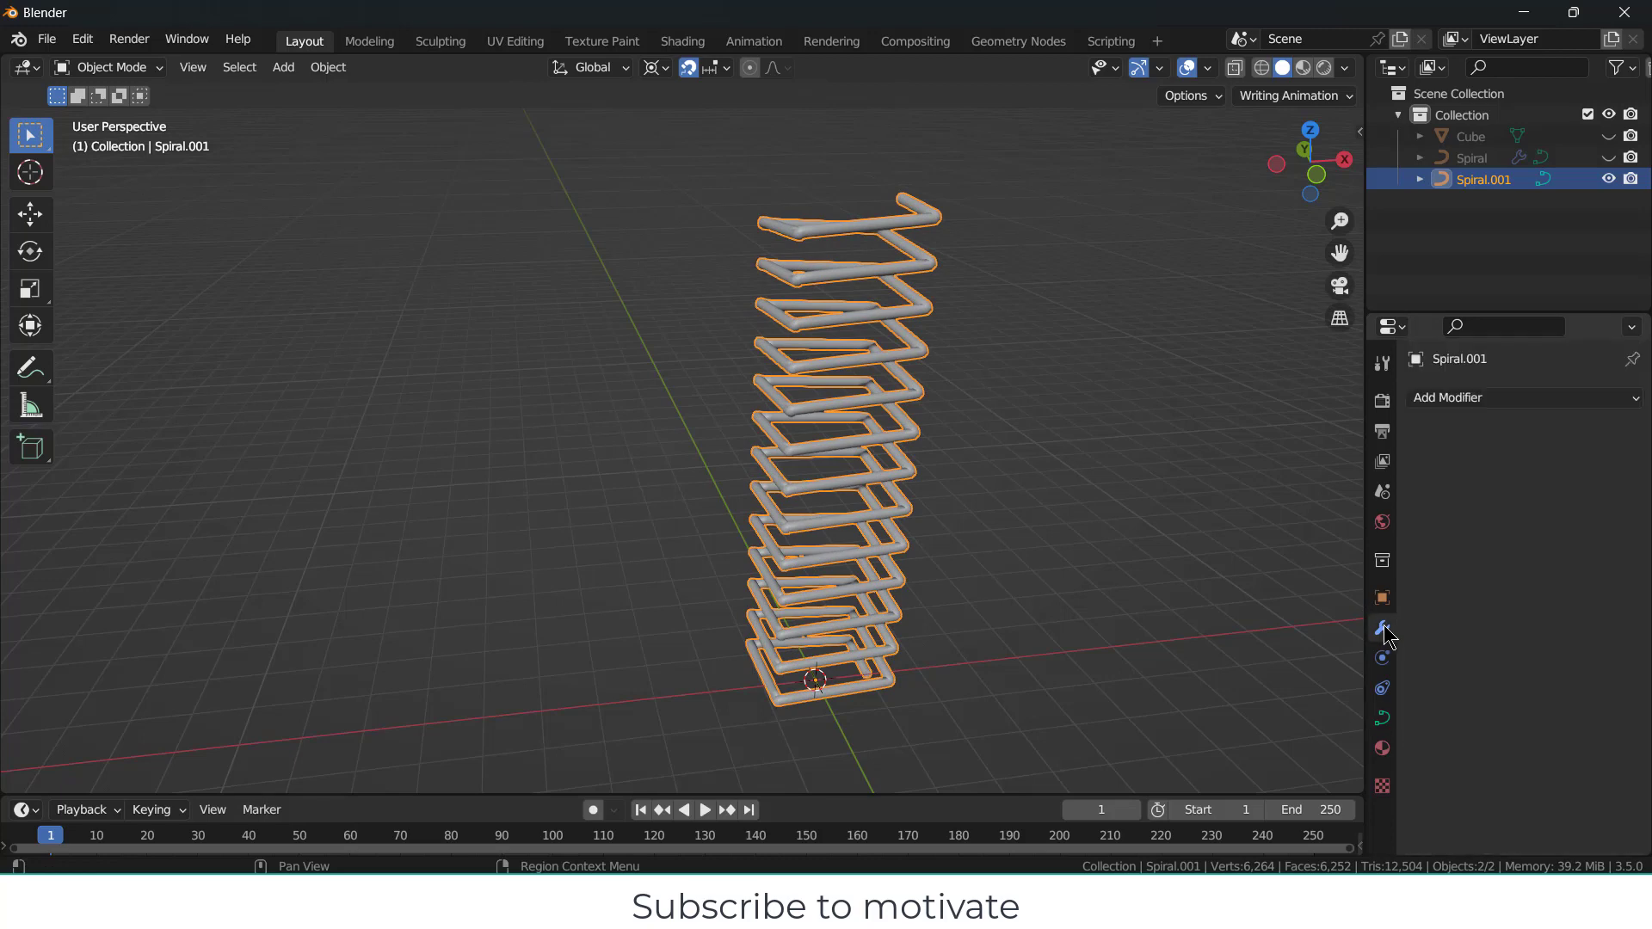
{"action": "left_click", "coordinate": [1583, 399]}
{"action": "left_click", "coordinate": [1230, 684]}
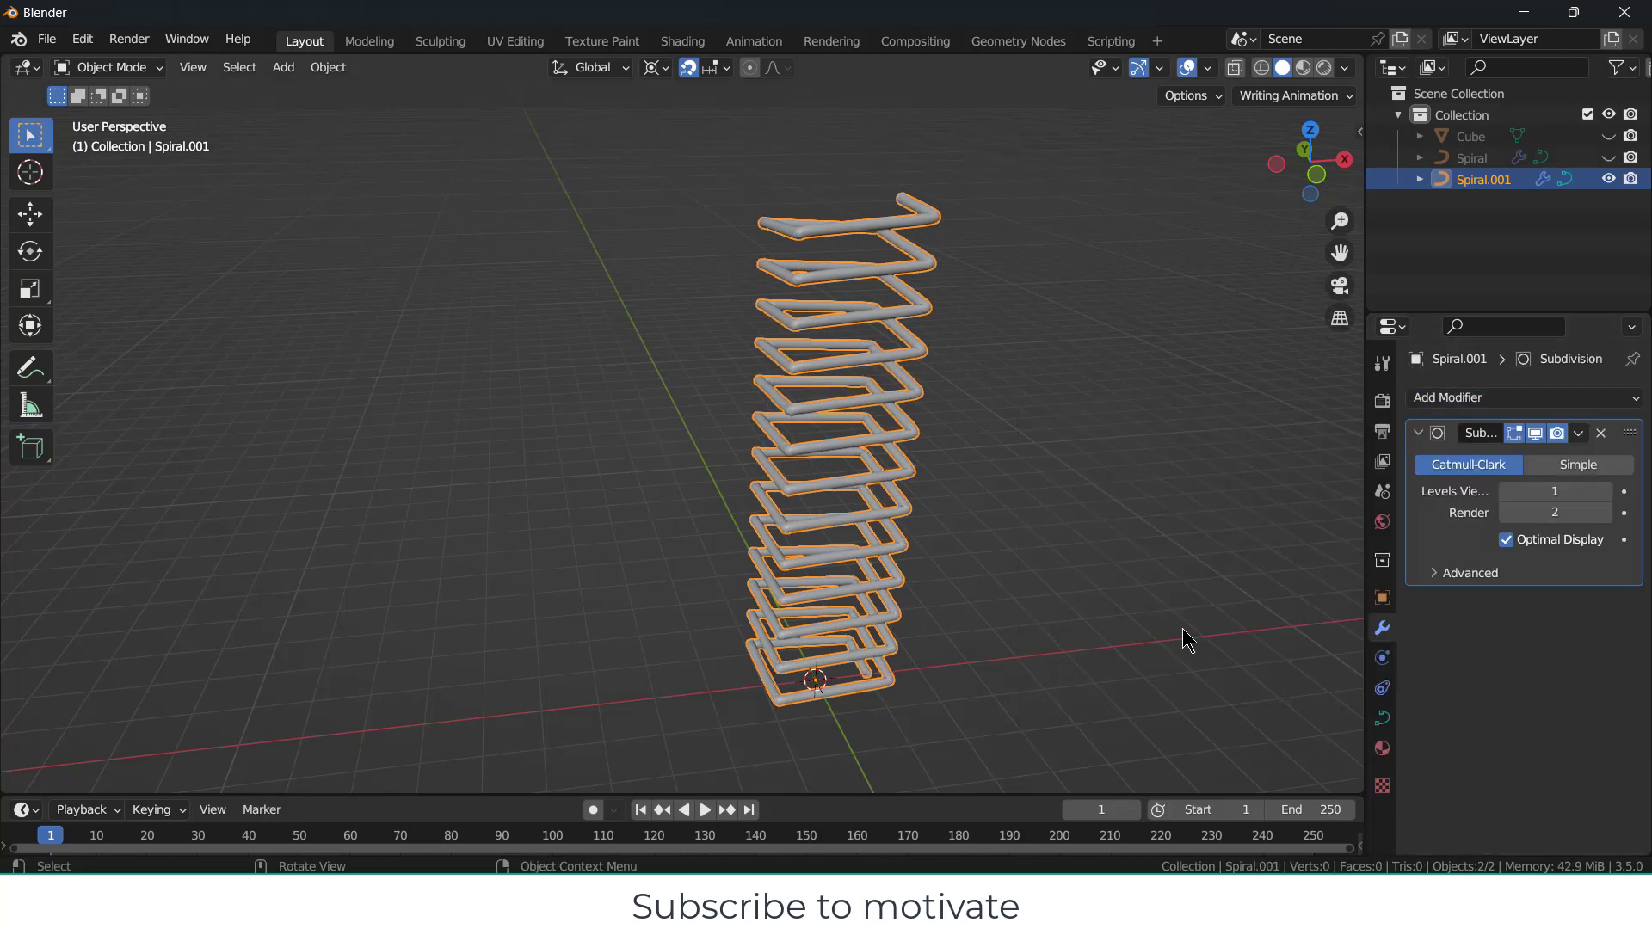
{"action": "middle_click_drag", "start_coordinate": [1118, 596], "coordinate": [934, 315]}
{"action": "scroll", "coordinate": [935, 315], "scroll_direction": "up", "scroll_amount": 2}
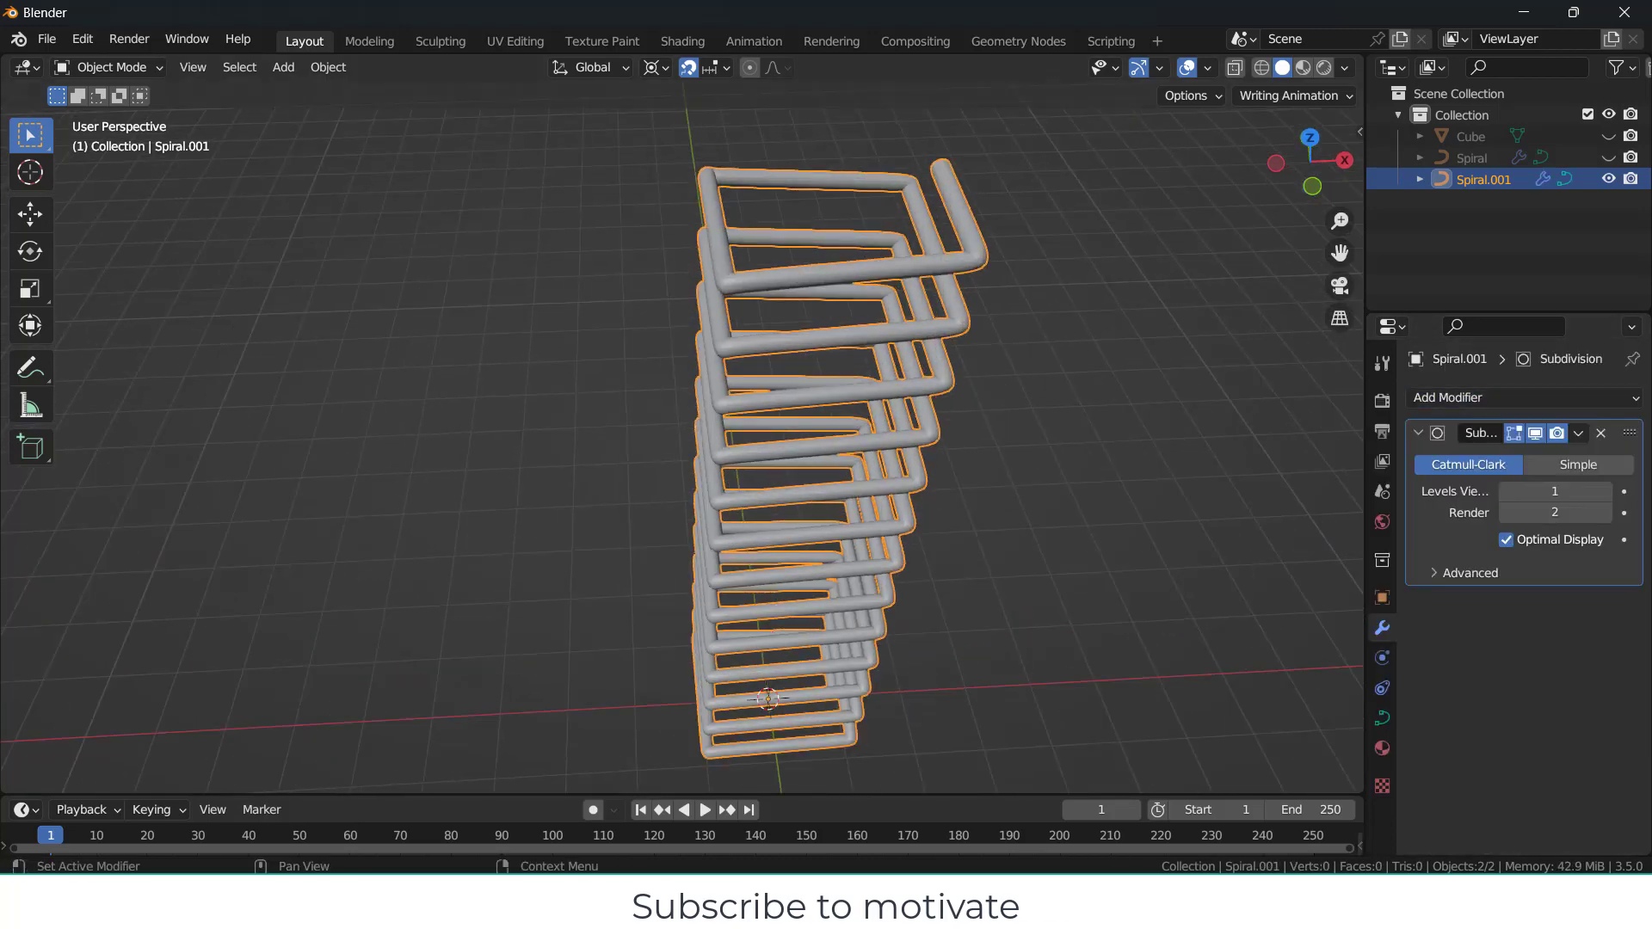
Step: Raise the Subdivision modifier's viewport level to 2 on the square spiral tube and view the whole tube
{"action": "left_click", "coordinate": [1606, 491]}
{"action": "middle_click_drag", "start_coordinate": [1204, 447], "coordinate": [955, 398]}
{"action": "scroll", "coordinate": [911, 288], "scroll_direction": "down", "scroll_amount": 3}
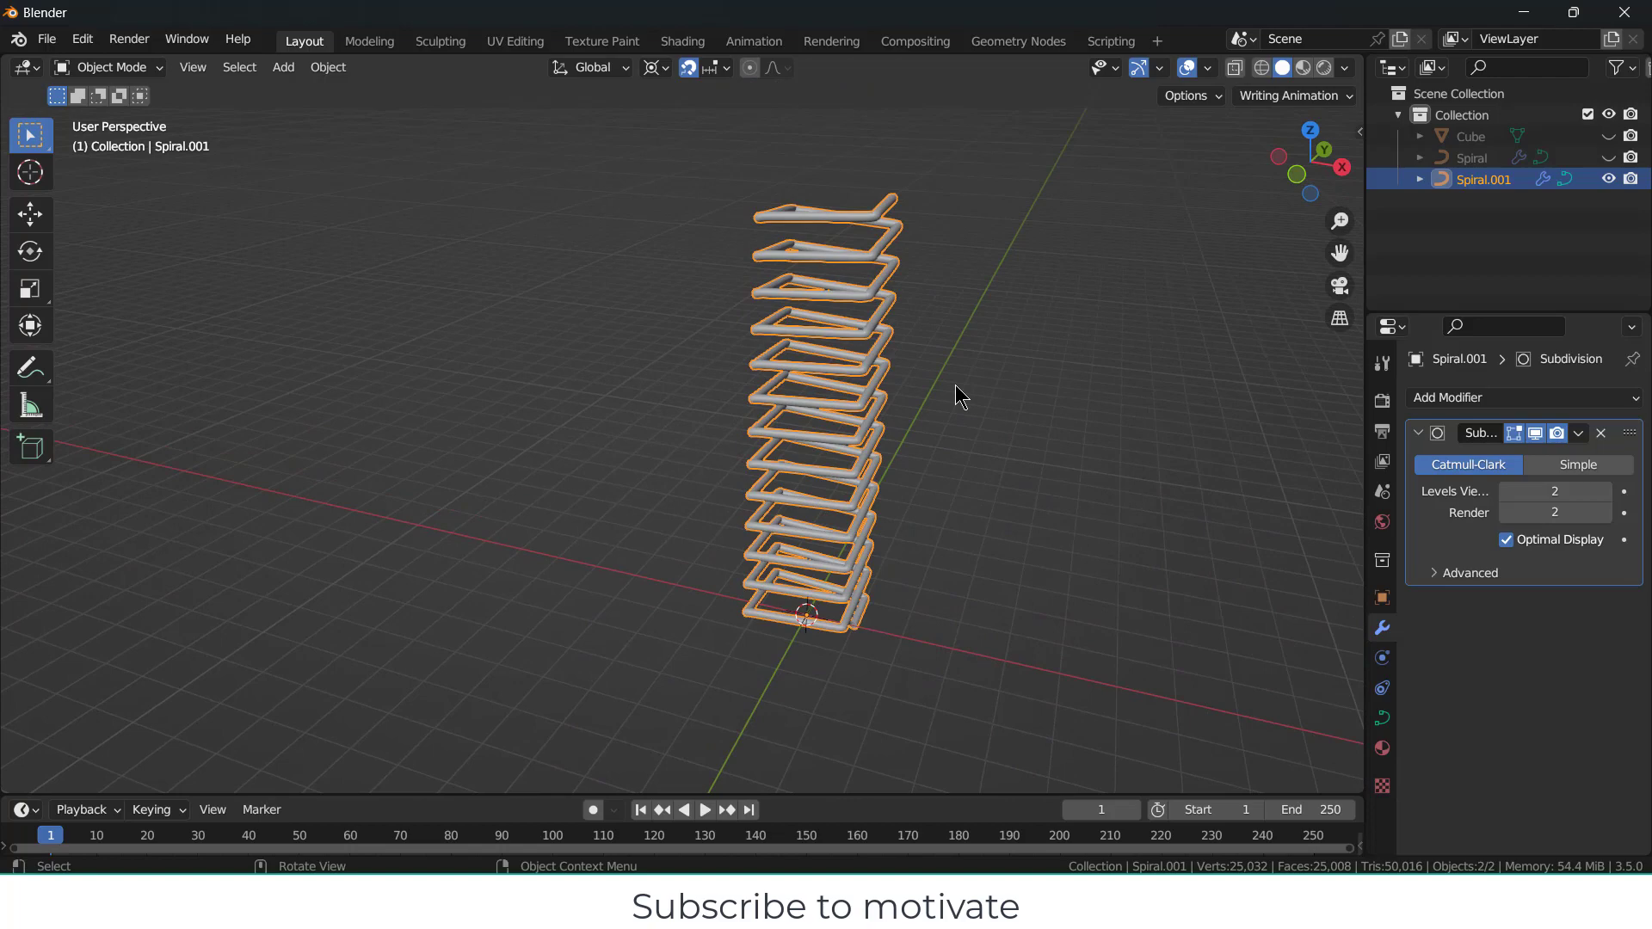
{"action": "middle_click_drag", "start_coordinate": [956, 386], "coordinate": [1043, 372]}
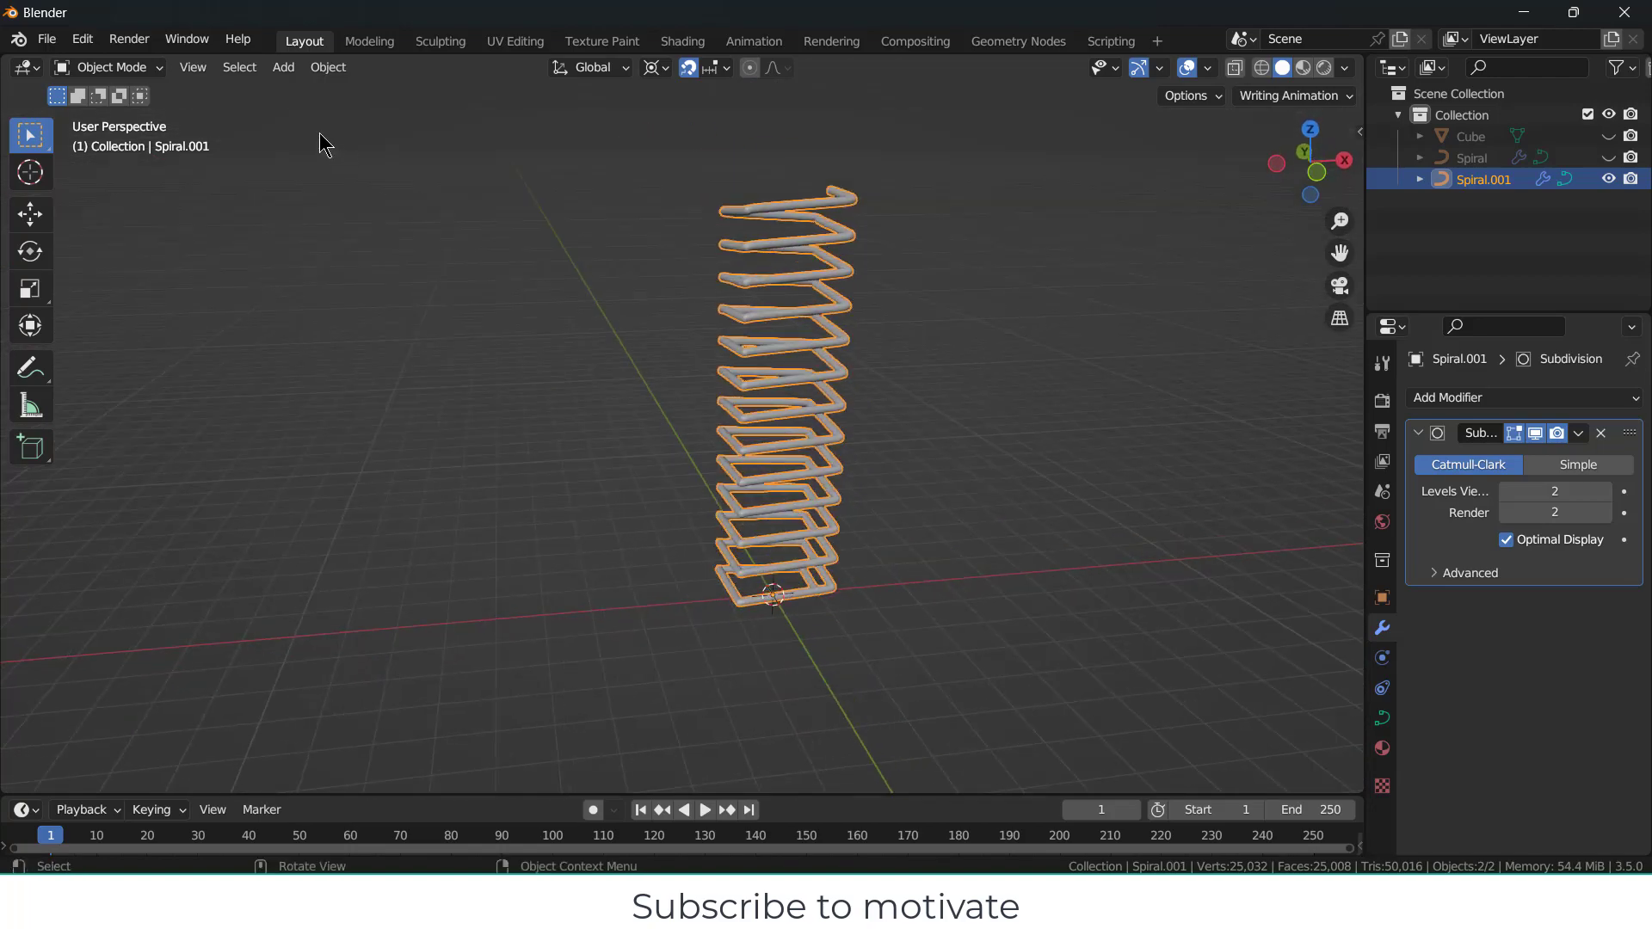
Step: Add a UV sphere at the world origin with a radius of 3 m
{"action": "left_click", "coordinate": [283, 67]}
{"action": "mouse_move", "coordinate": [312, 91]}
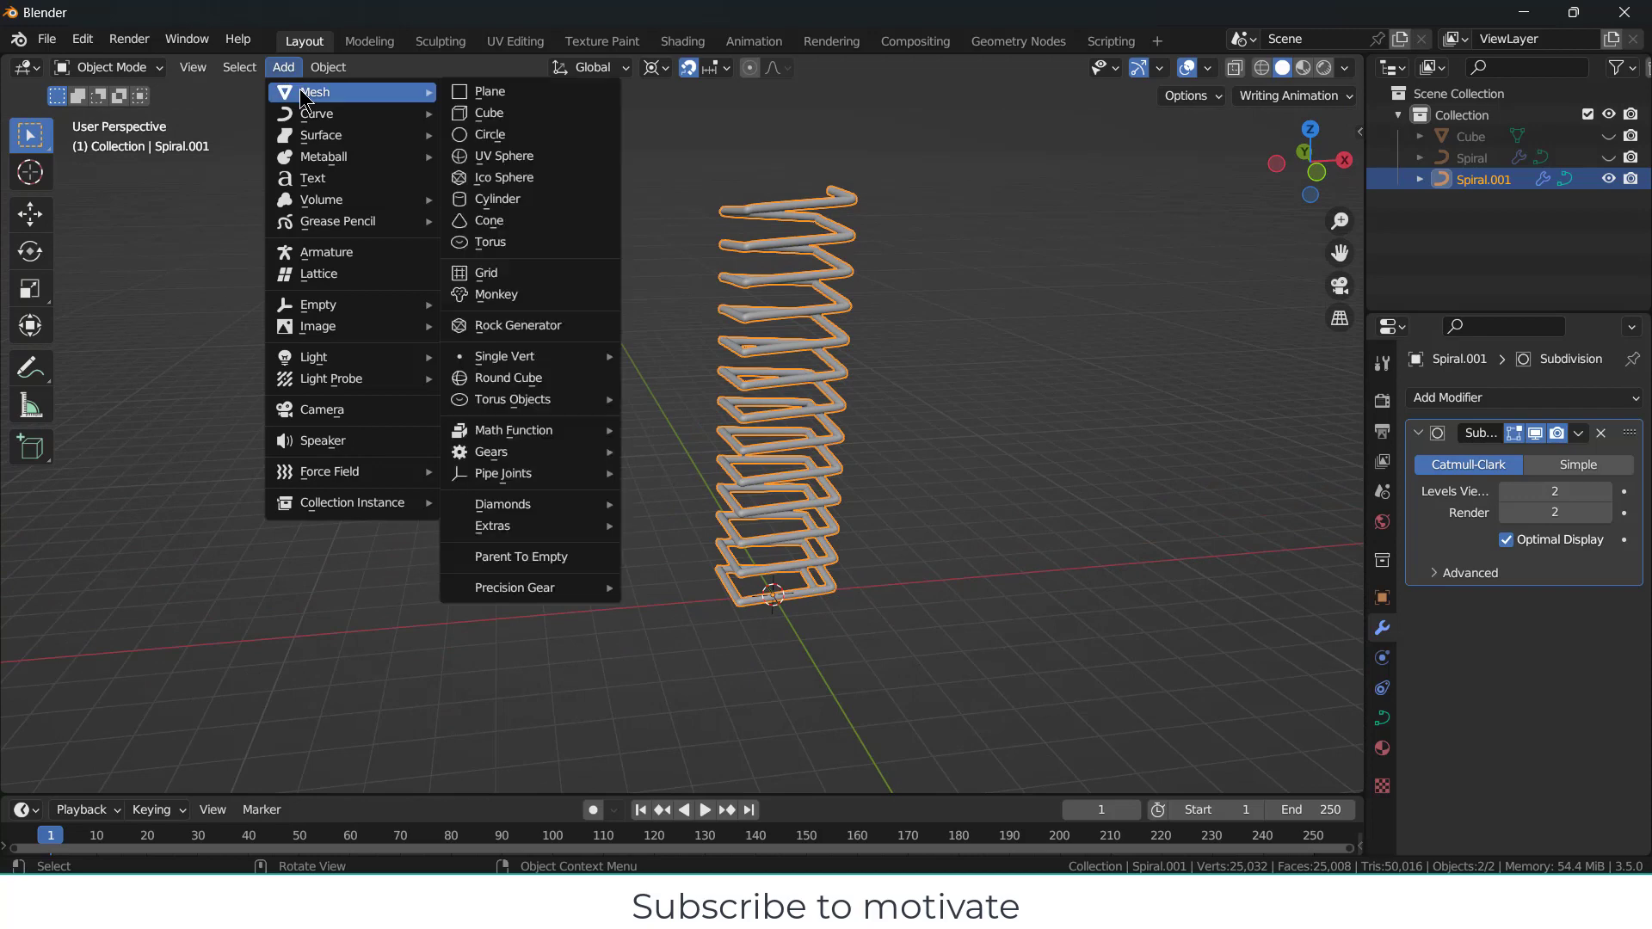
{"action": "left_click", "coordinate": [494, 157]}
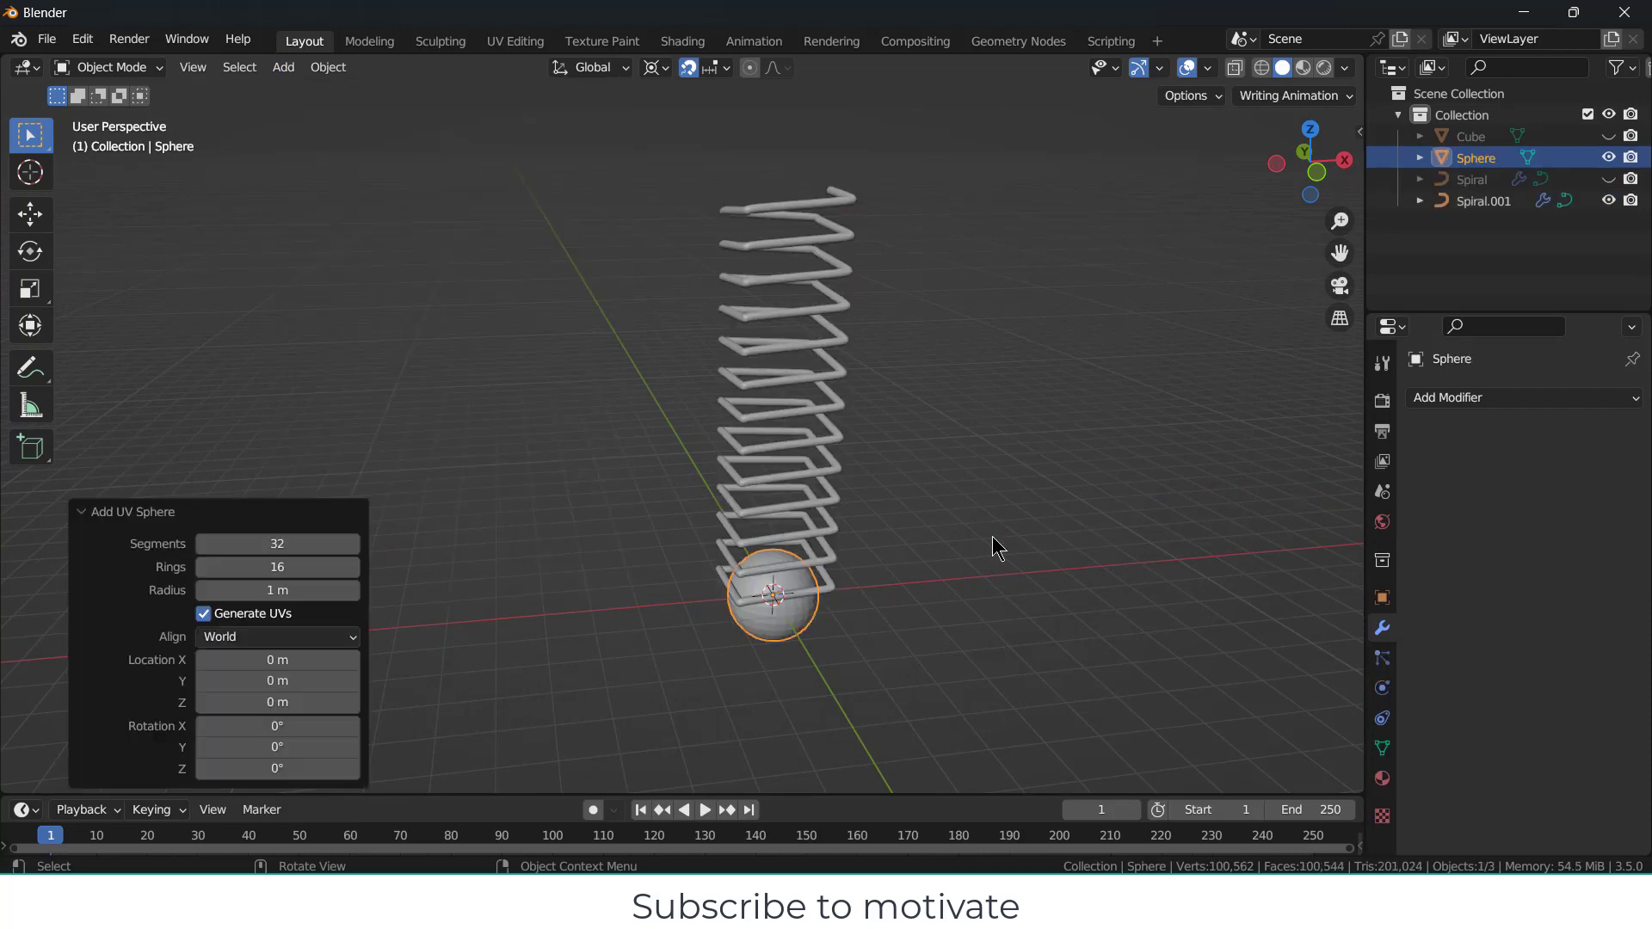
{"action": "key", "text": "s"}
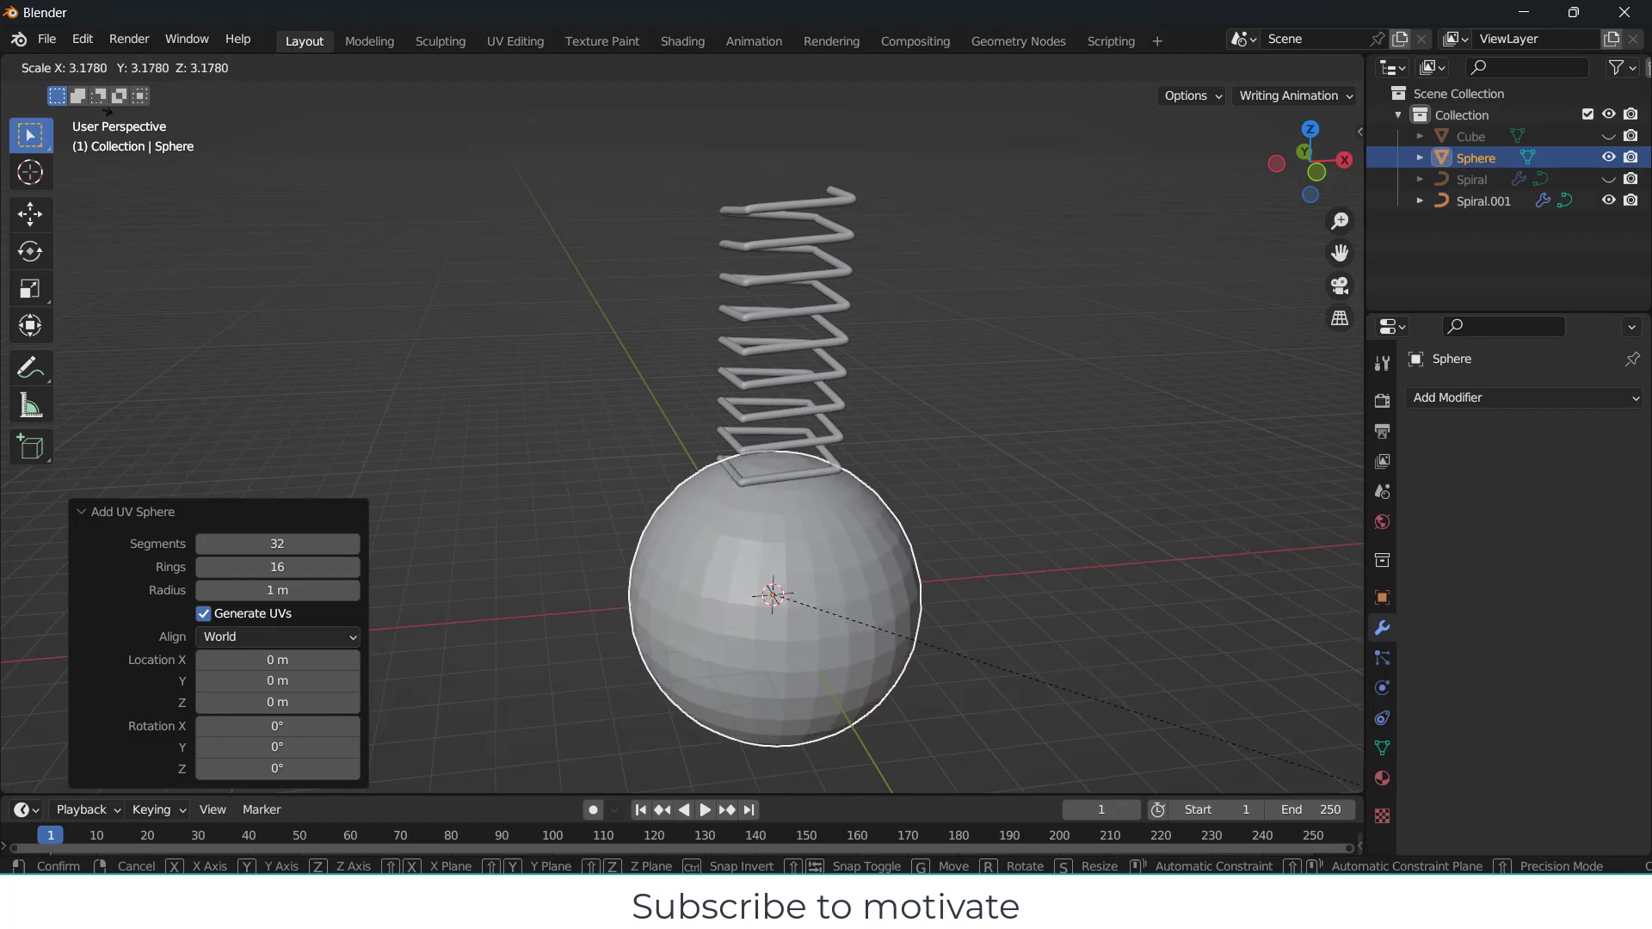
{"action": "key", "text": "Escape"}
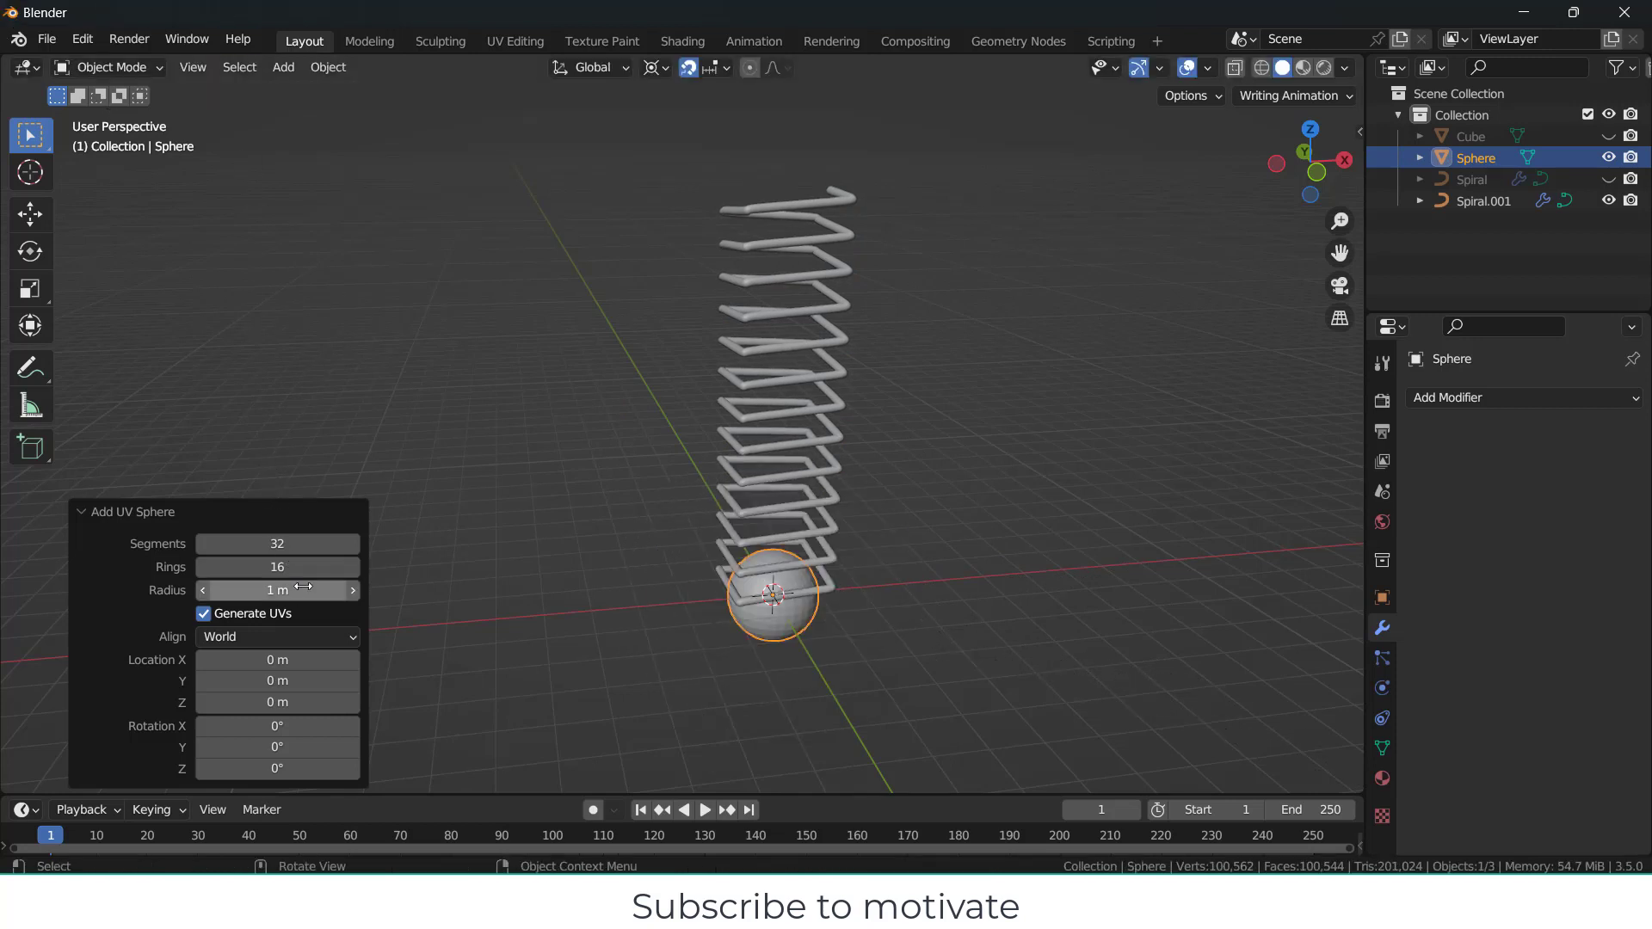
{"action": "left_click", "coordinate": [277, 590]}
{"action": "type", "text": "3"}
{"action": "key", "text": "Return"}
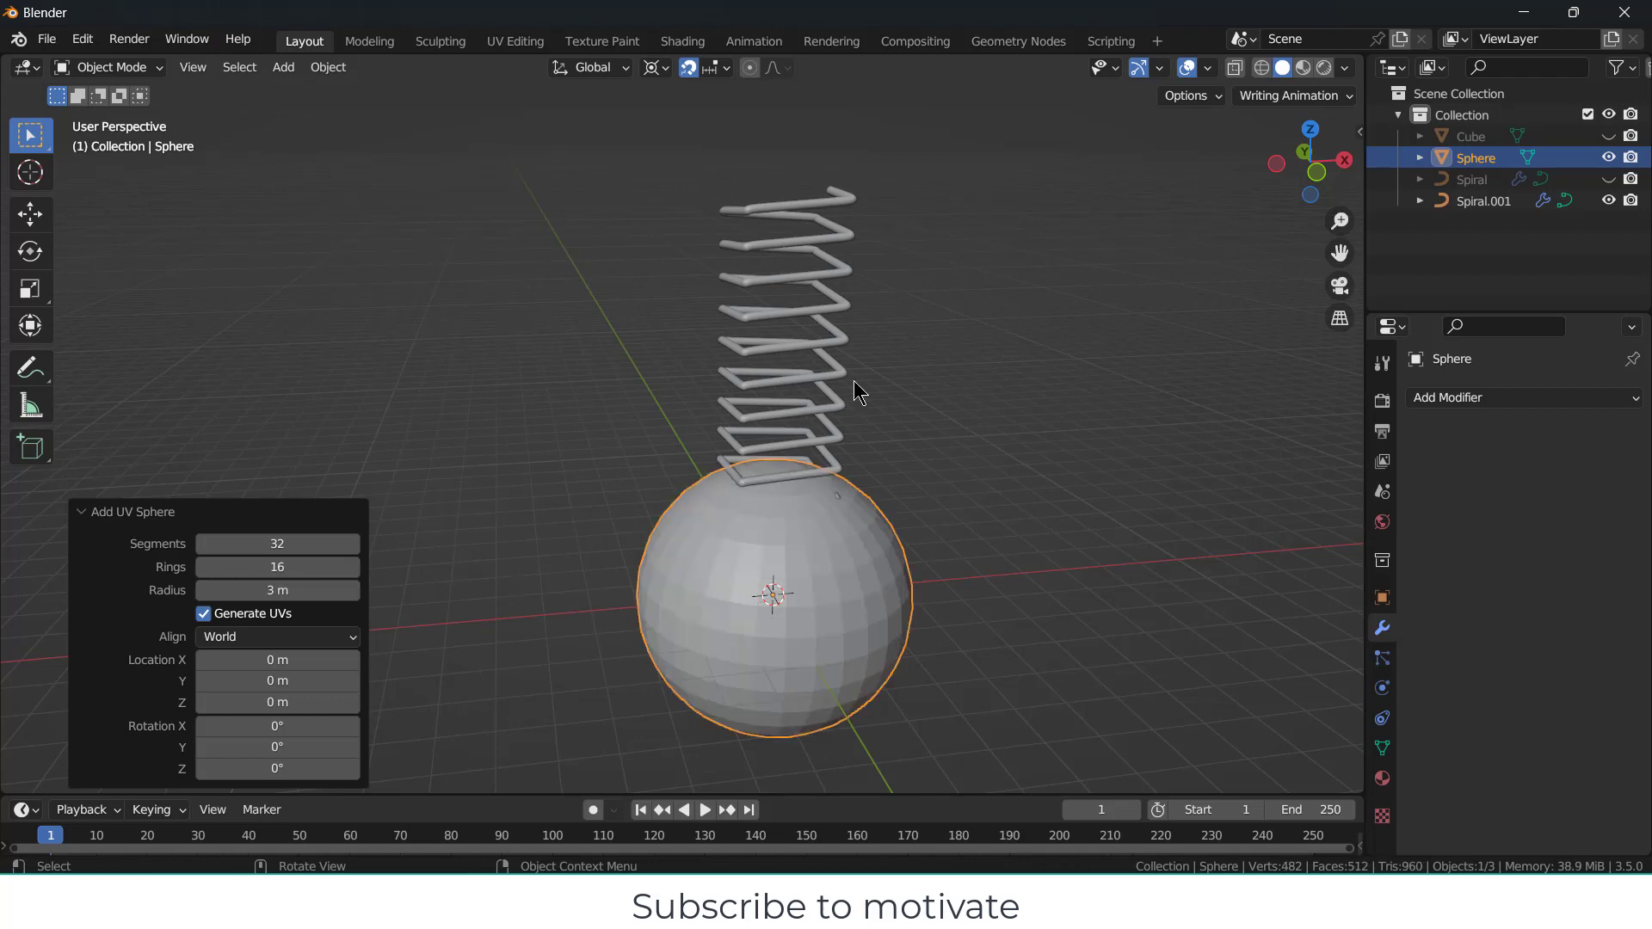
Step: Hide the square spiral tube and add a new Archimedean curve spiral at the sphere's centre
{"action": "left_click", "coordinate": [843, 301]}
{"action": "key", "text": "h"}
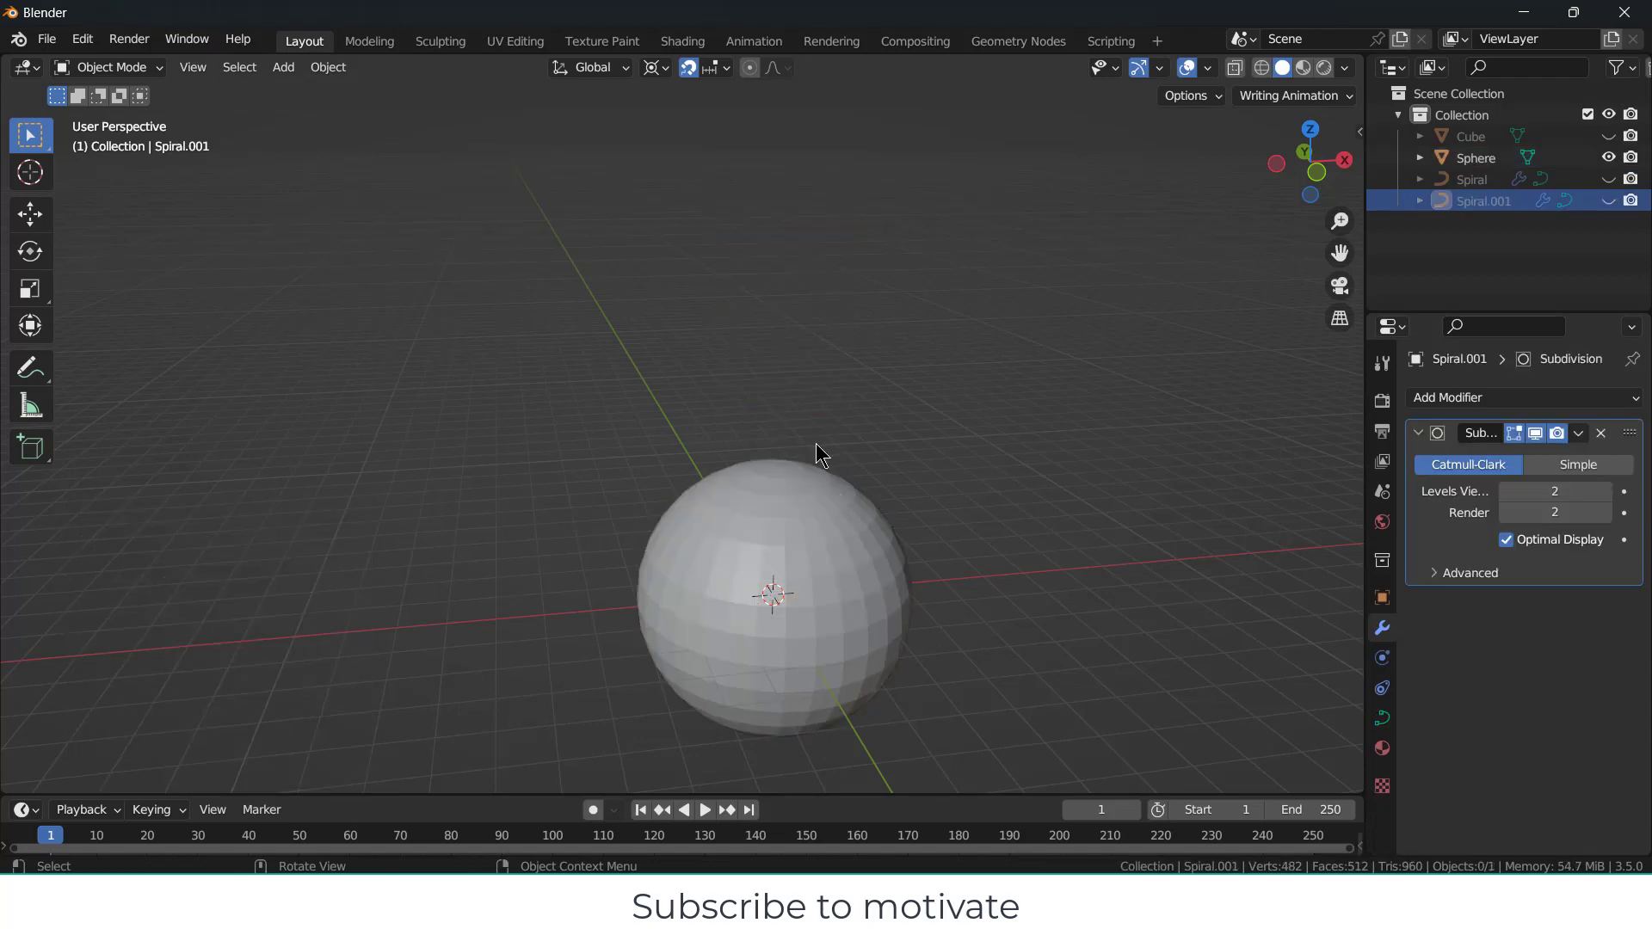
{"action": "scroll", "coordinate": [816, 443], "scroll_direction": "up", "scroll_amount": 1}
{"action": "left_click", "coordinate": [283, 67]}
{"action": "mouse_move", "coordinate": [329, 115]}
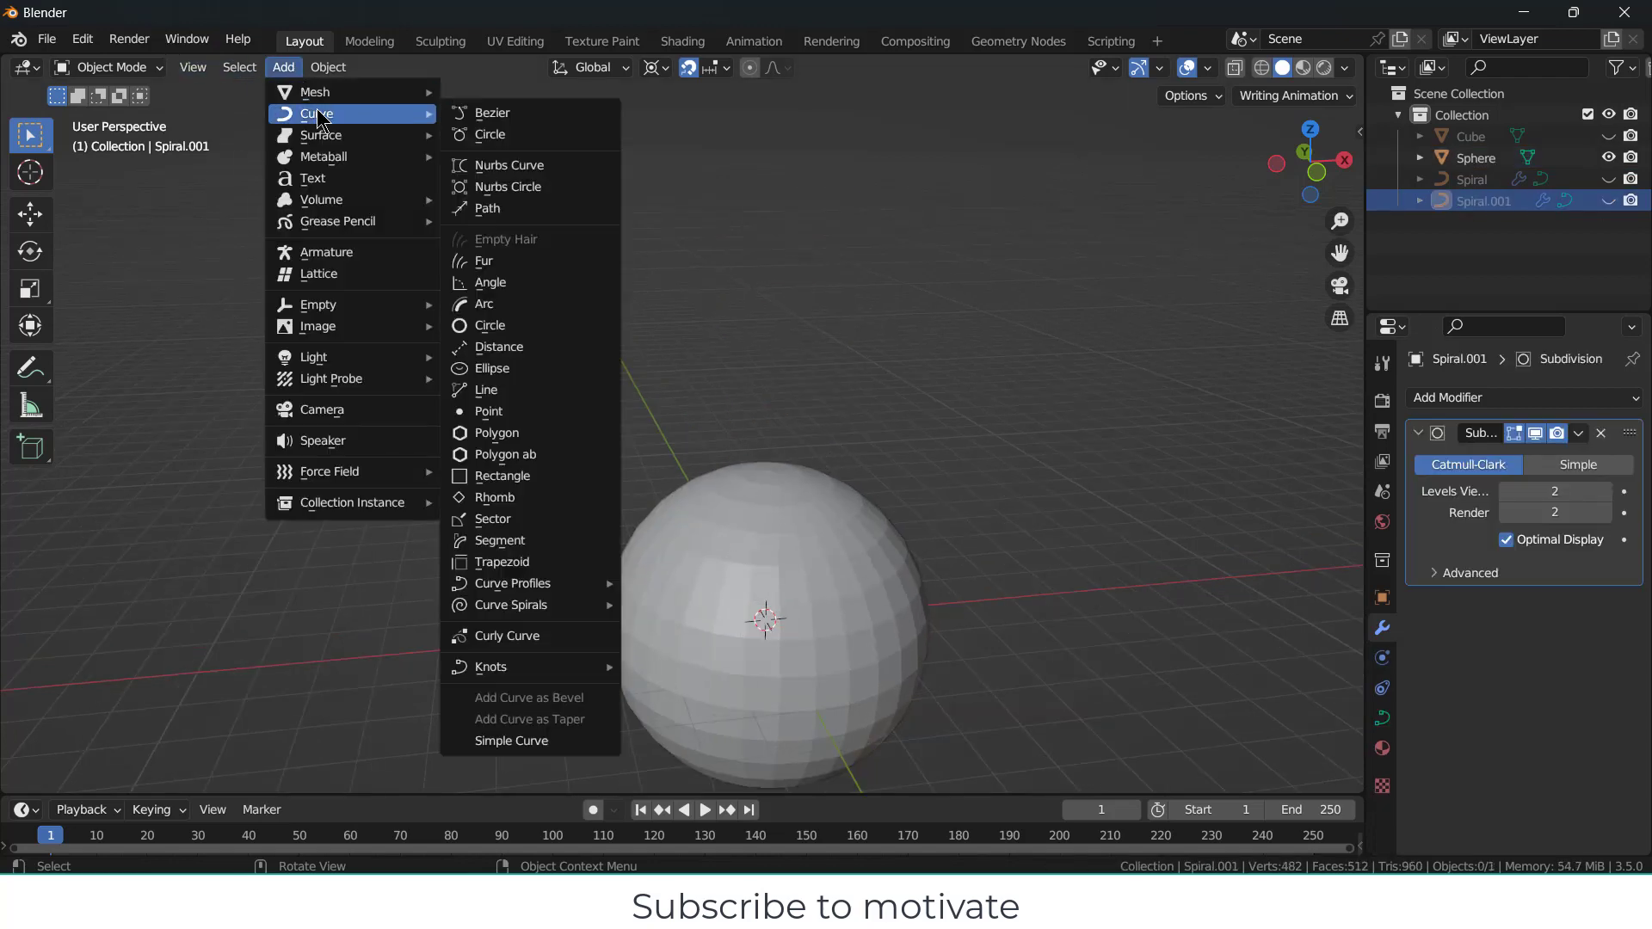
{"action": "mouse_move", "coordinate": [559, 607]}
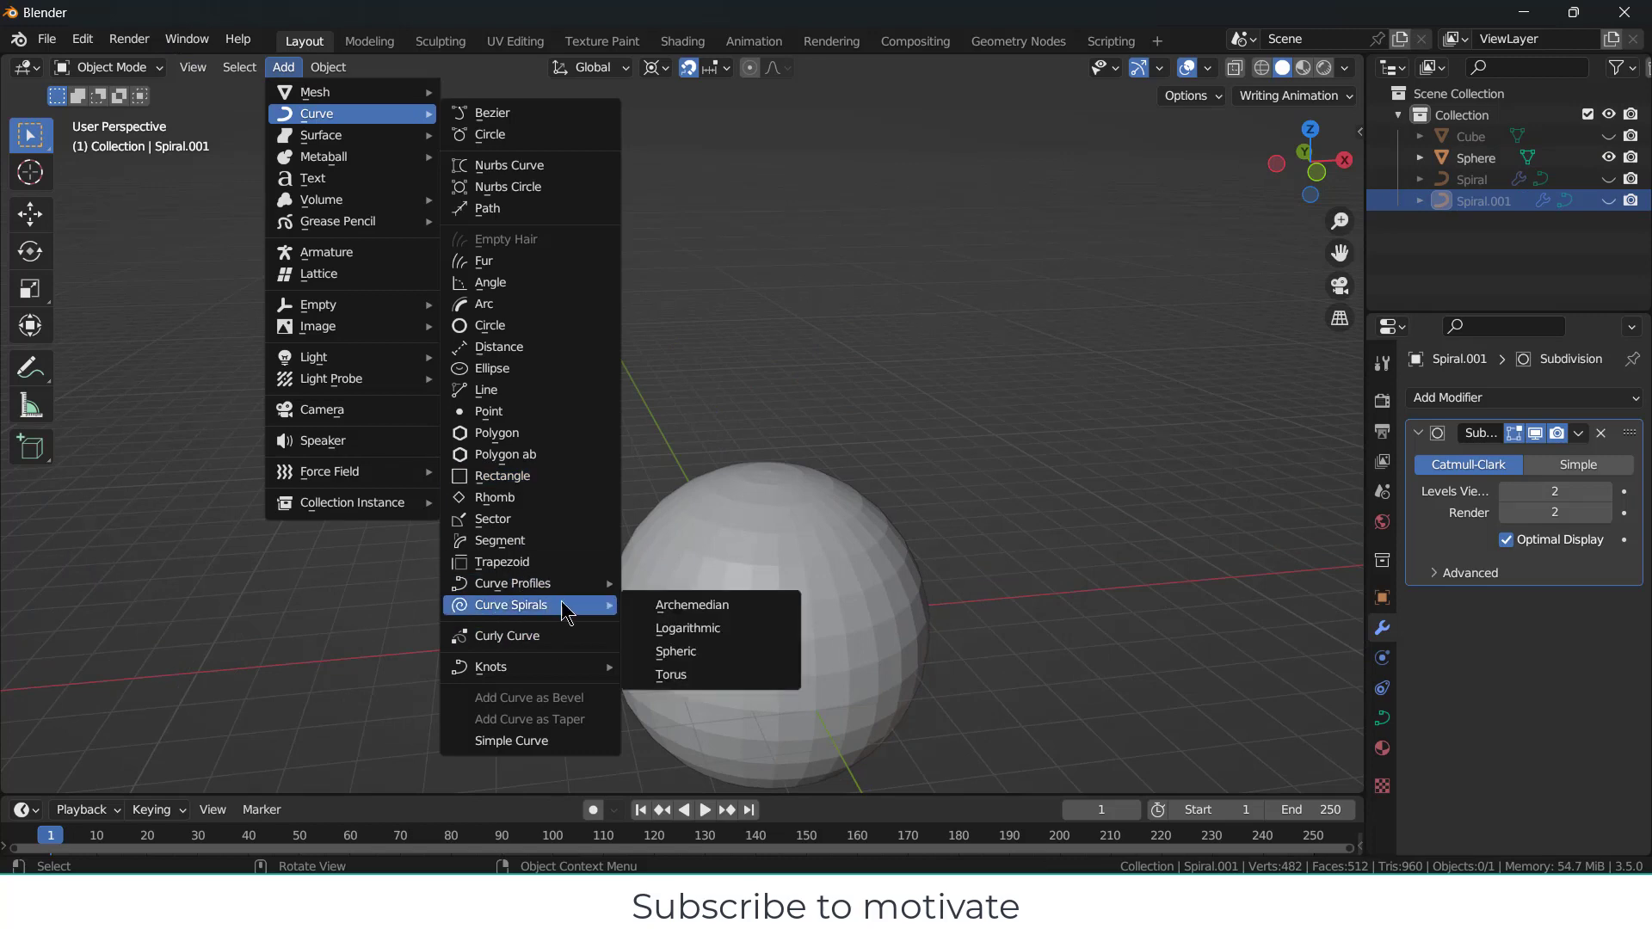
{"action": "left_click", "coordinate": [714, 602]}
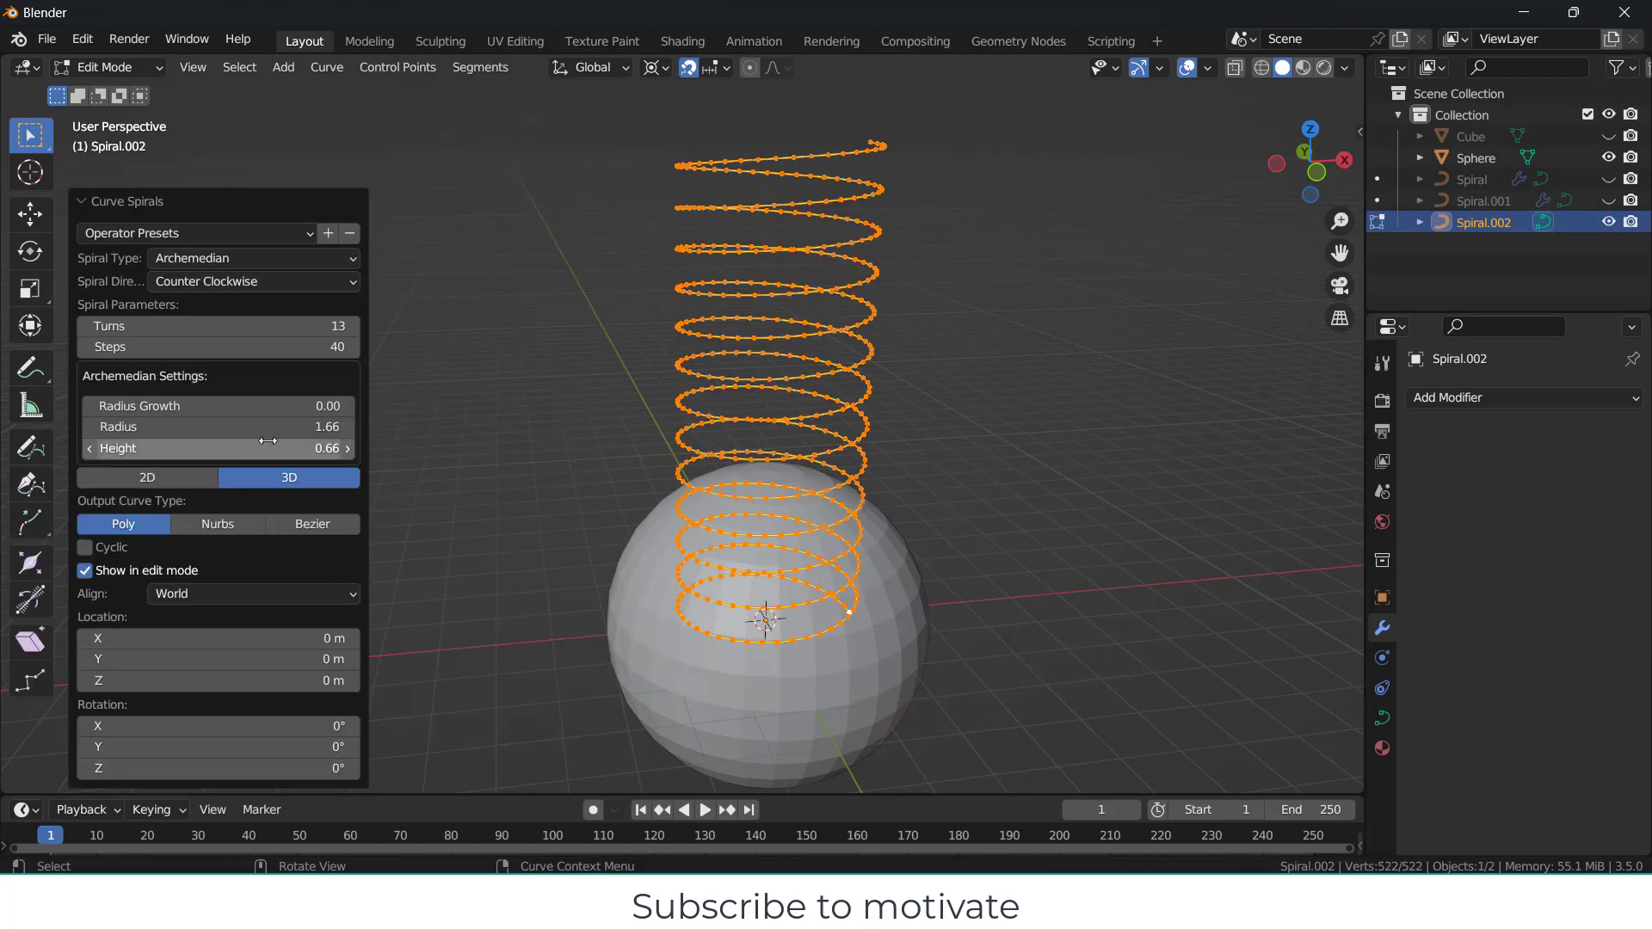
Step: Widen the new spiral to a radius of 3.31 with 4 turns, and return to Object Mode
{"action": "left_click_drag", "start_coordinate": [211, 427], "coordinate": [852, 430]}
{"action": "key", "text": "KP_5"}
{"action": "key", "text": "KP_1"}
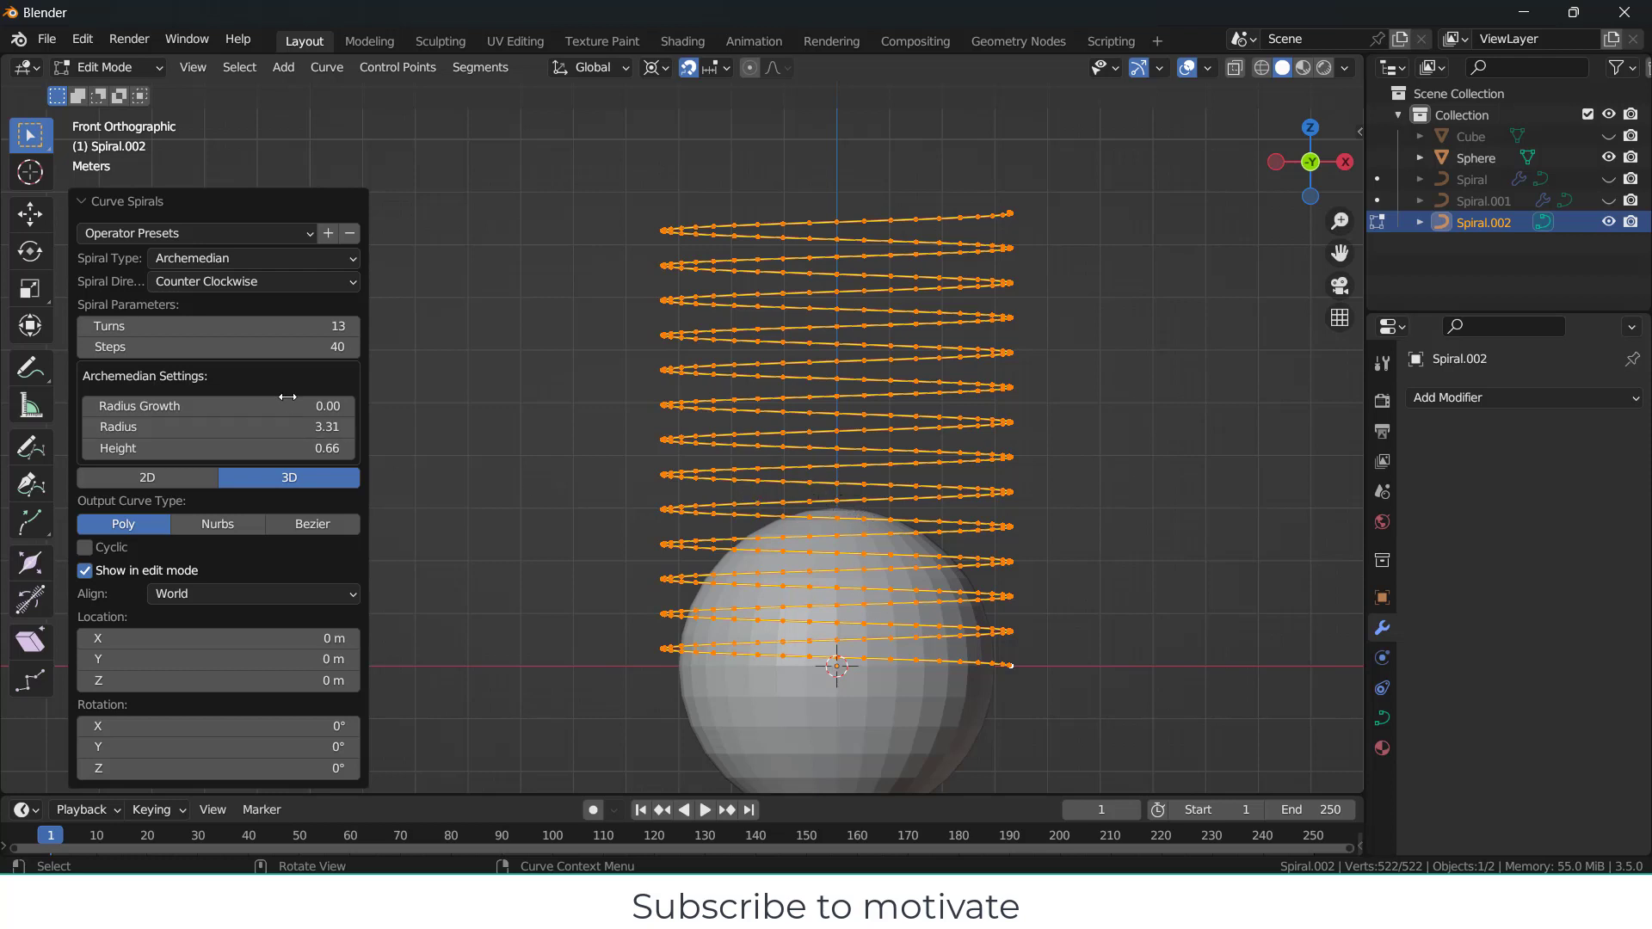
{"action": "left_click_drag", "start_coordinate": [319, 326], "coordinate": [720, 542]}
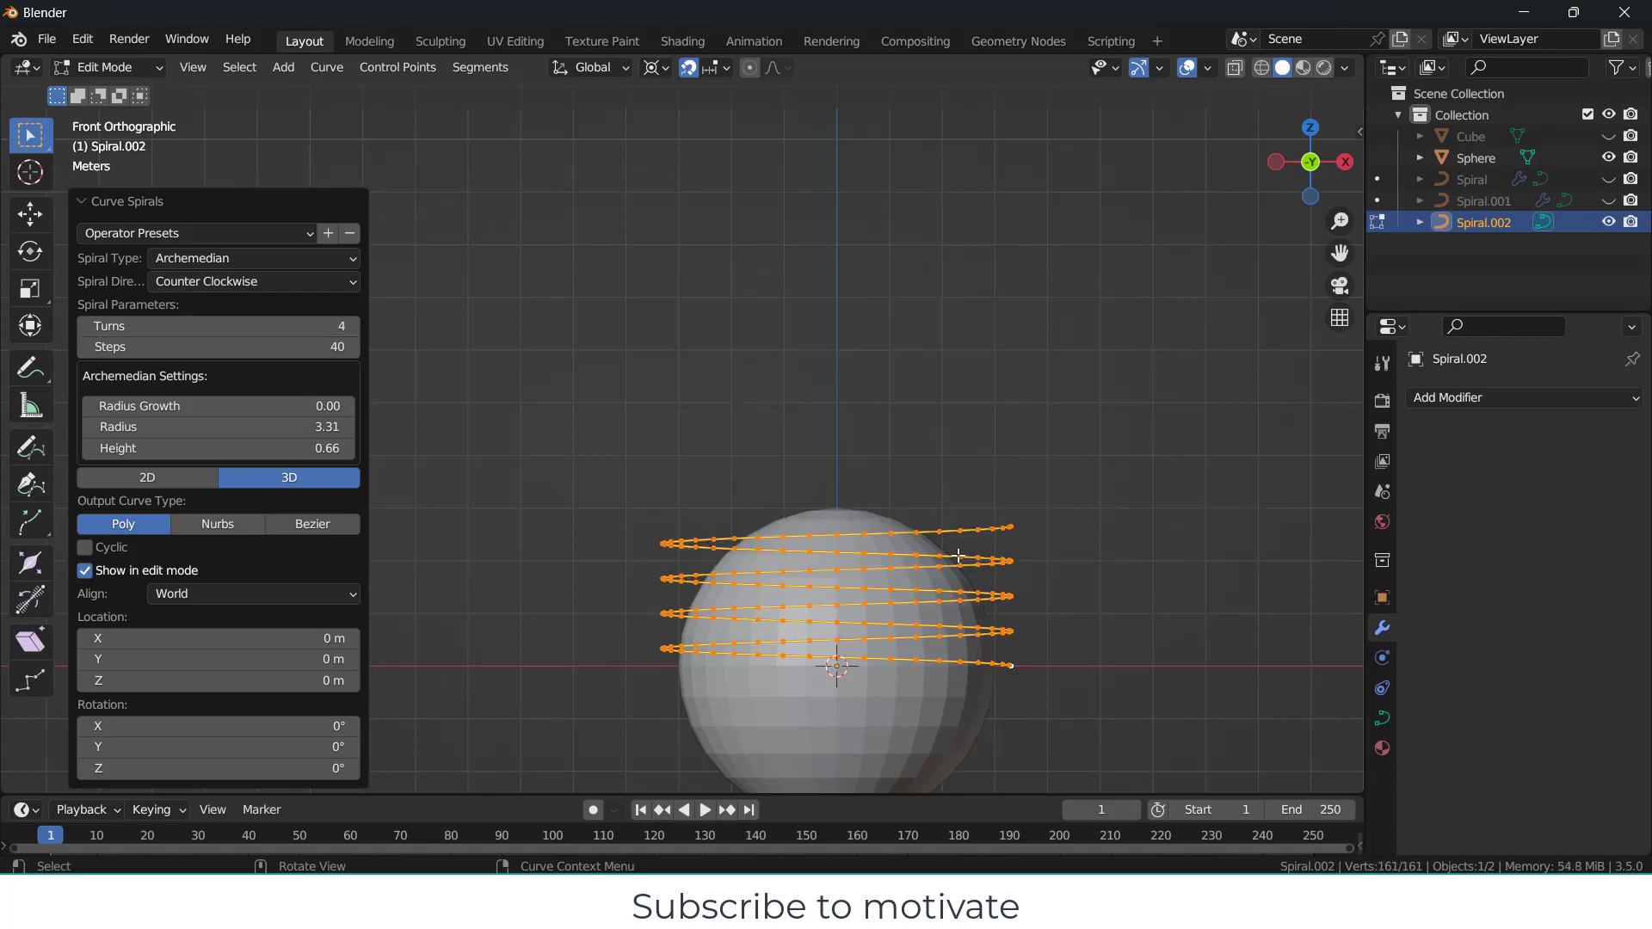
{"action": "middle_click_drag", "start_coordinate": [995, 448], "coordinate": [1041, 469]}
{"action": "left_click", "coordinate": [1081, 441]}
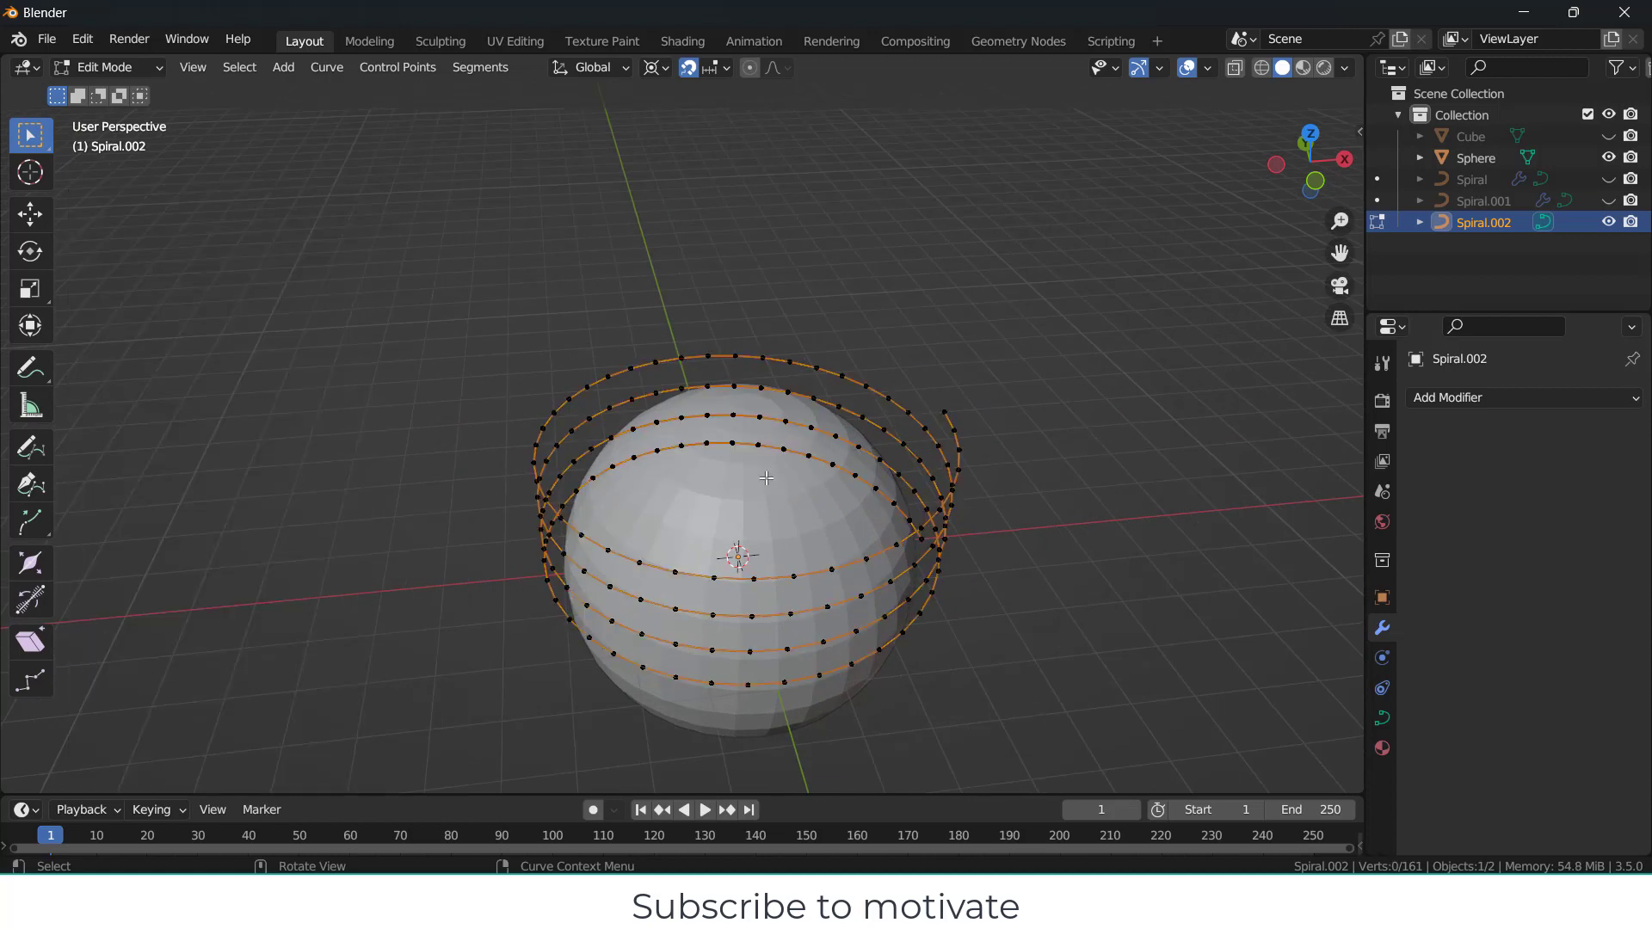
{"action": "key", "text": "Tab"}
Step: Shade the sphere smooth and add a Subdivision Surface modifier to it
{"action": "left_click", "coordinate": [830, 466]}
{"action": "right_click", "coordinate": [830, 464]}
{"action": "left_click", "coordinate": [831, 465]}
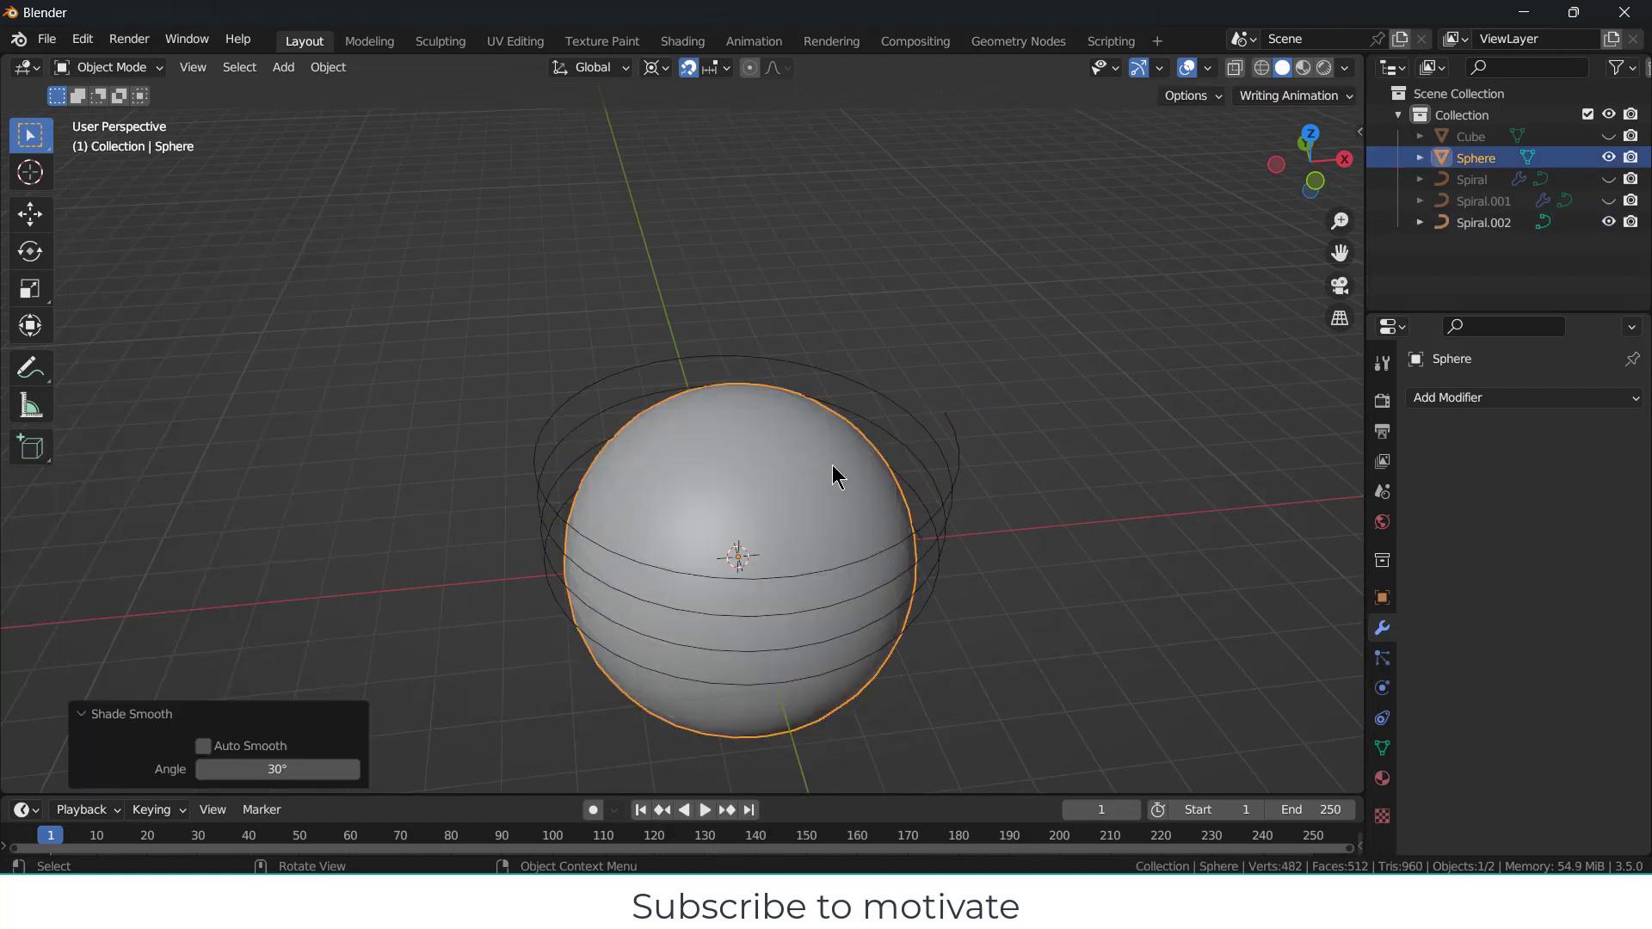
{"action": "left_click", "coordinate": [1480, 397]}
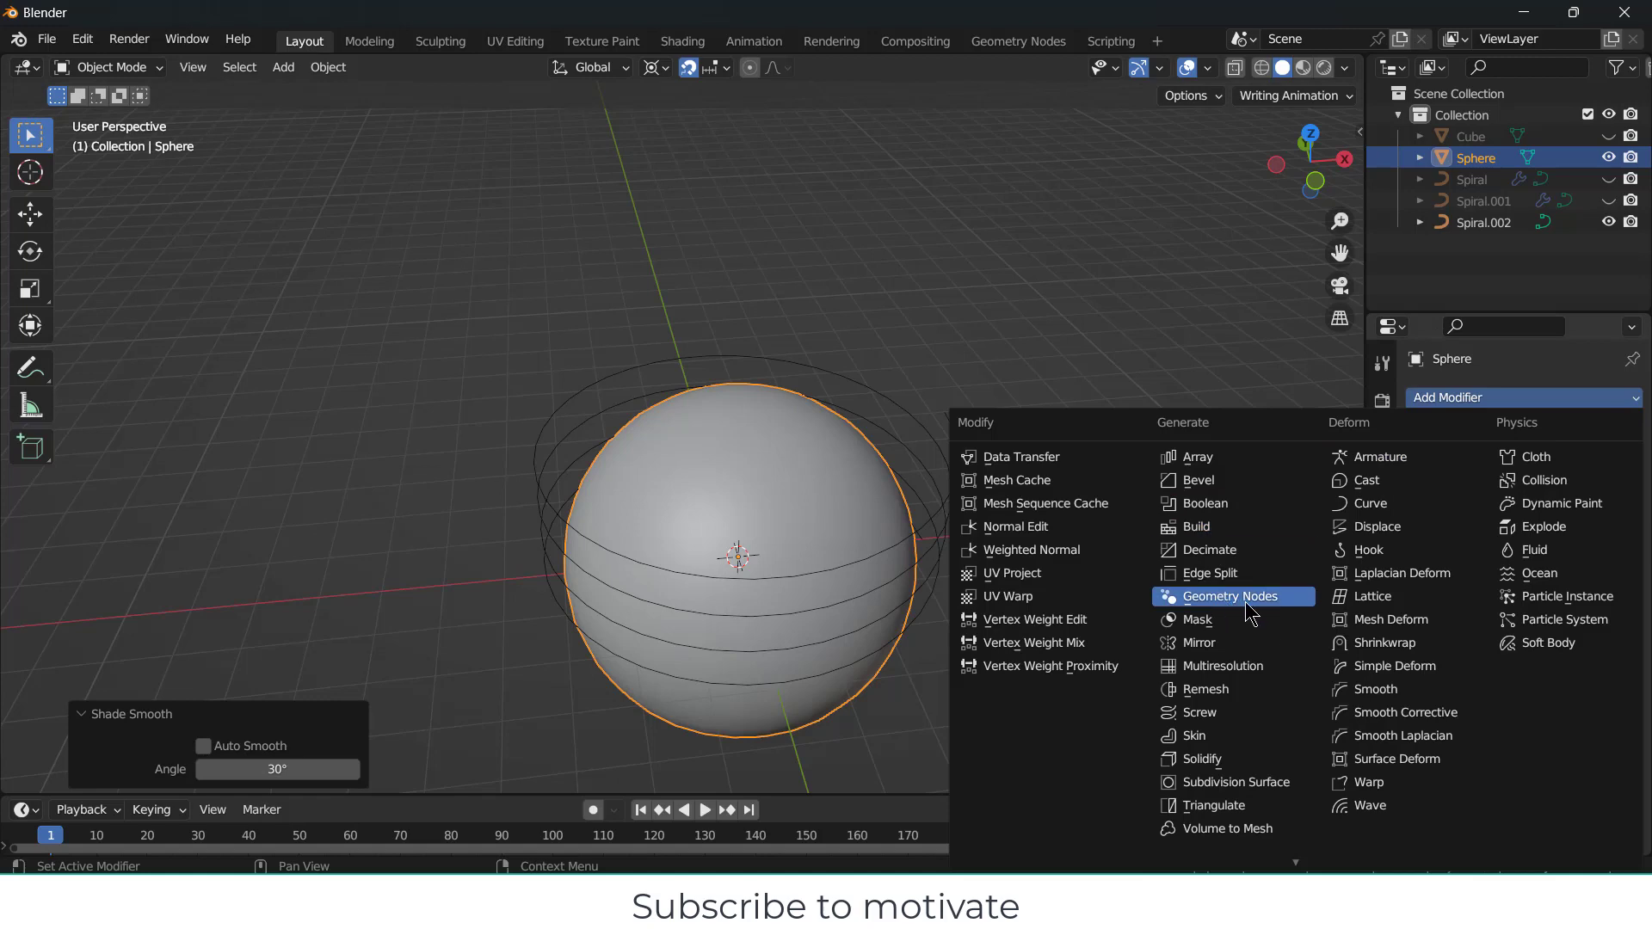
{"action": "left_click", "coordinate": [1244, 785]}
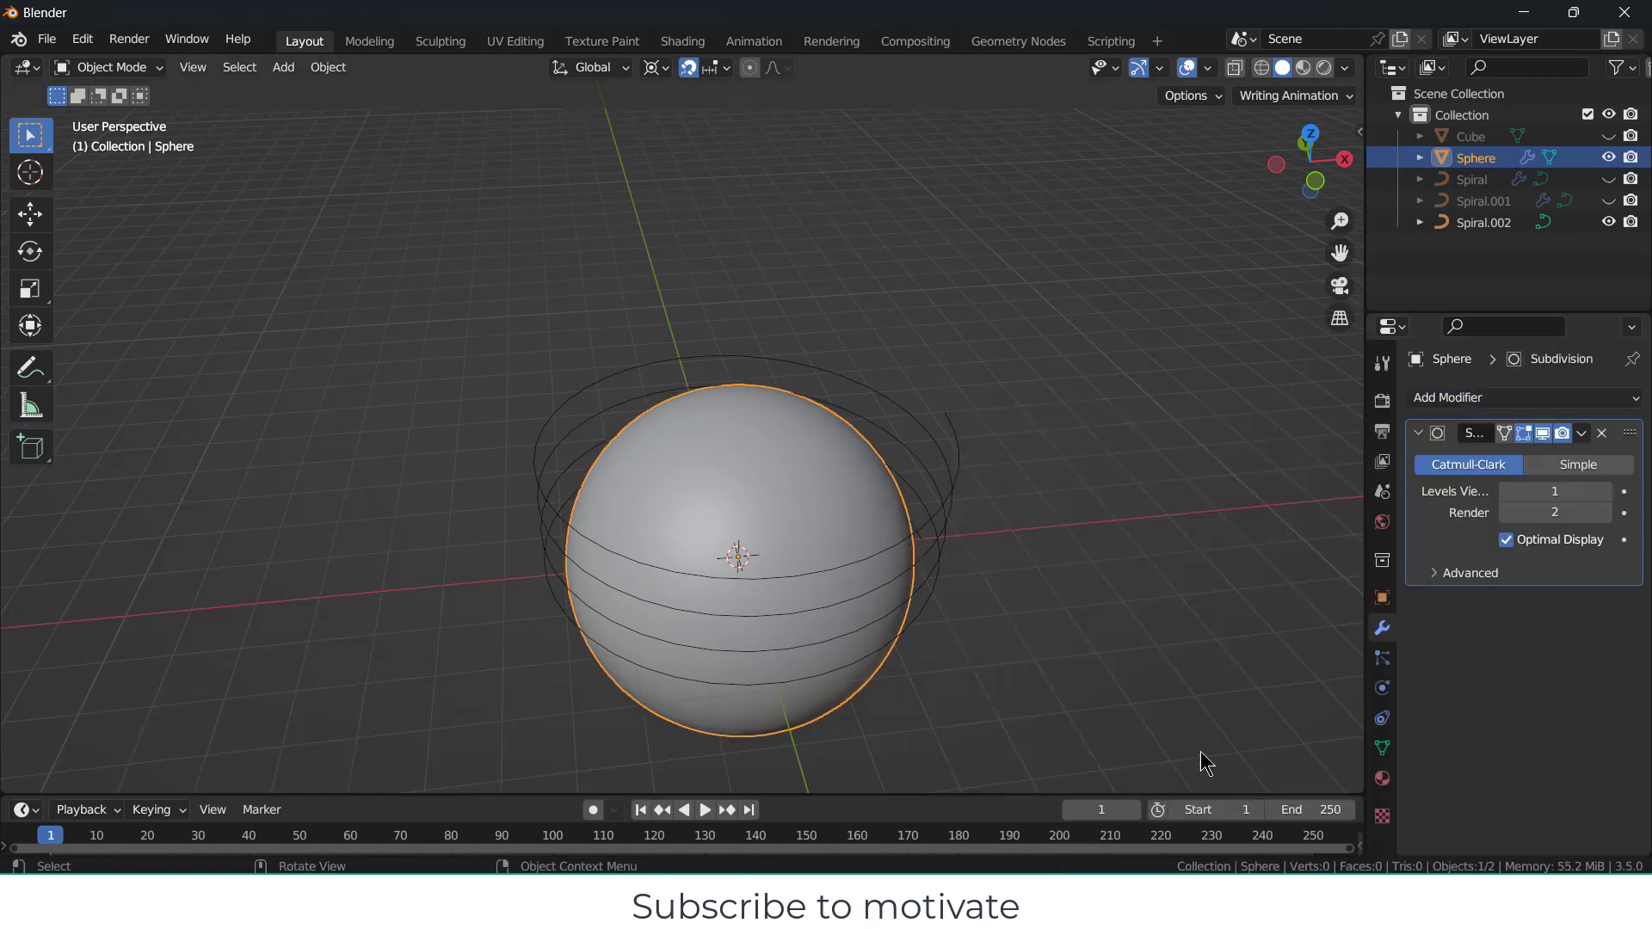
Step: Add a Shrinkwrap modifier to the new spiral with the sphere as its target, and apply it
{"action": "left_click", "coordinate": [941, 496]}
{"action": "left_click", "coordinate": [1586, 398]}
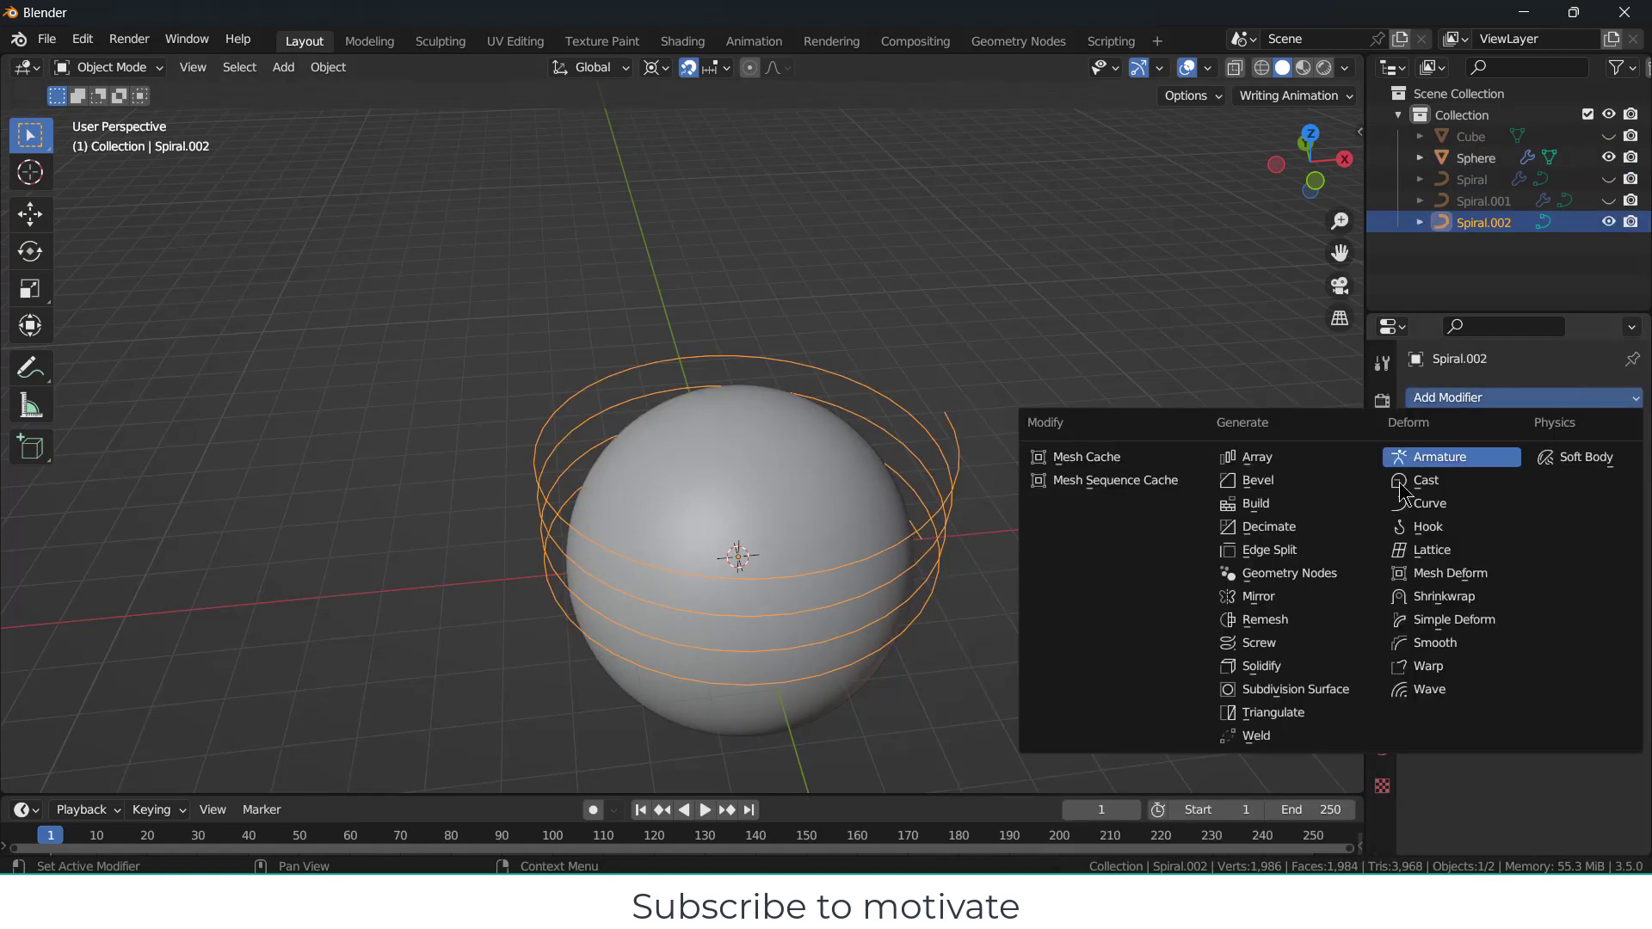
{"action": "left_click", "coordinate": [1455, 596]}
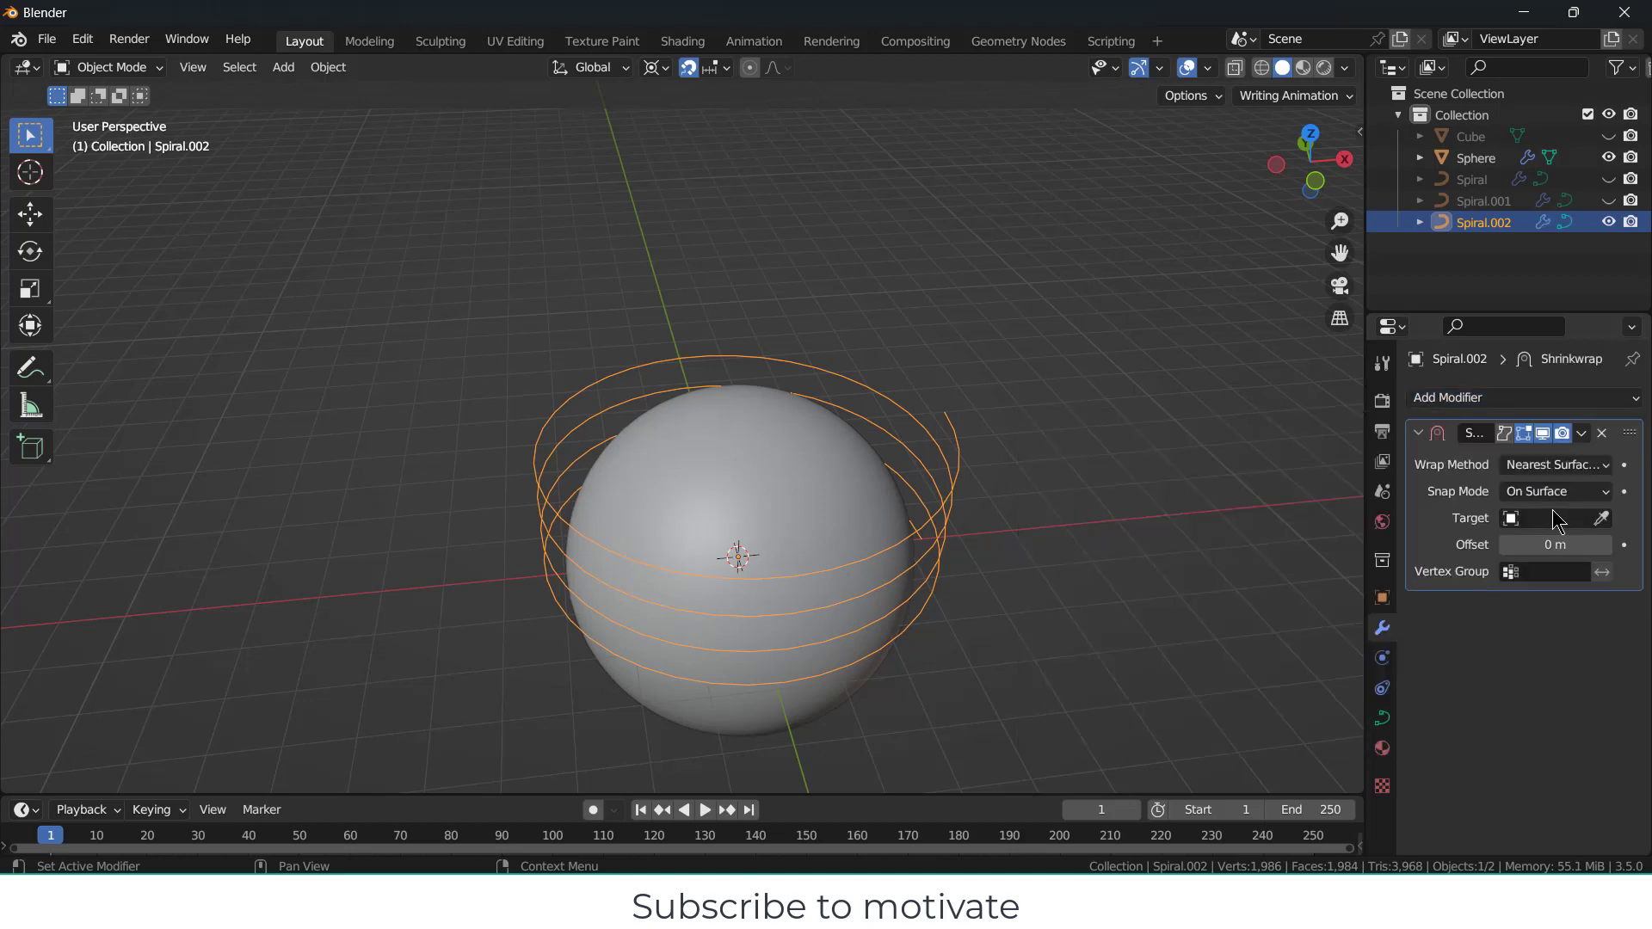
{"action": "left_click", "coordinate": [1603, 519]}
{"action": "left_click", "coordinate": [856, 415]}
{"action": "middle_click_drag", "start_coordinate": [988, 479], "coordinate": [1329, 497]}
{"action": "left_click", "coordinate": [1582, 433]}
{"action": "left_click", "coordinate": [1463, 457]}
Step: Delete the sphere, leaving only the spiral curve wrapped to its surface
{"action": "left_click", "coordinate": [848, 555]}
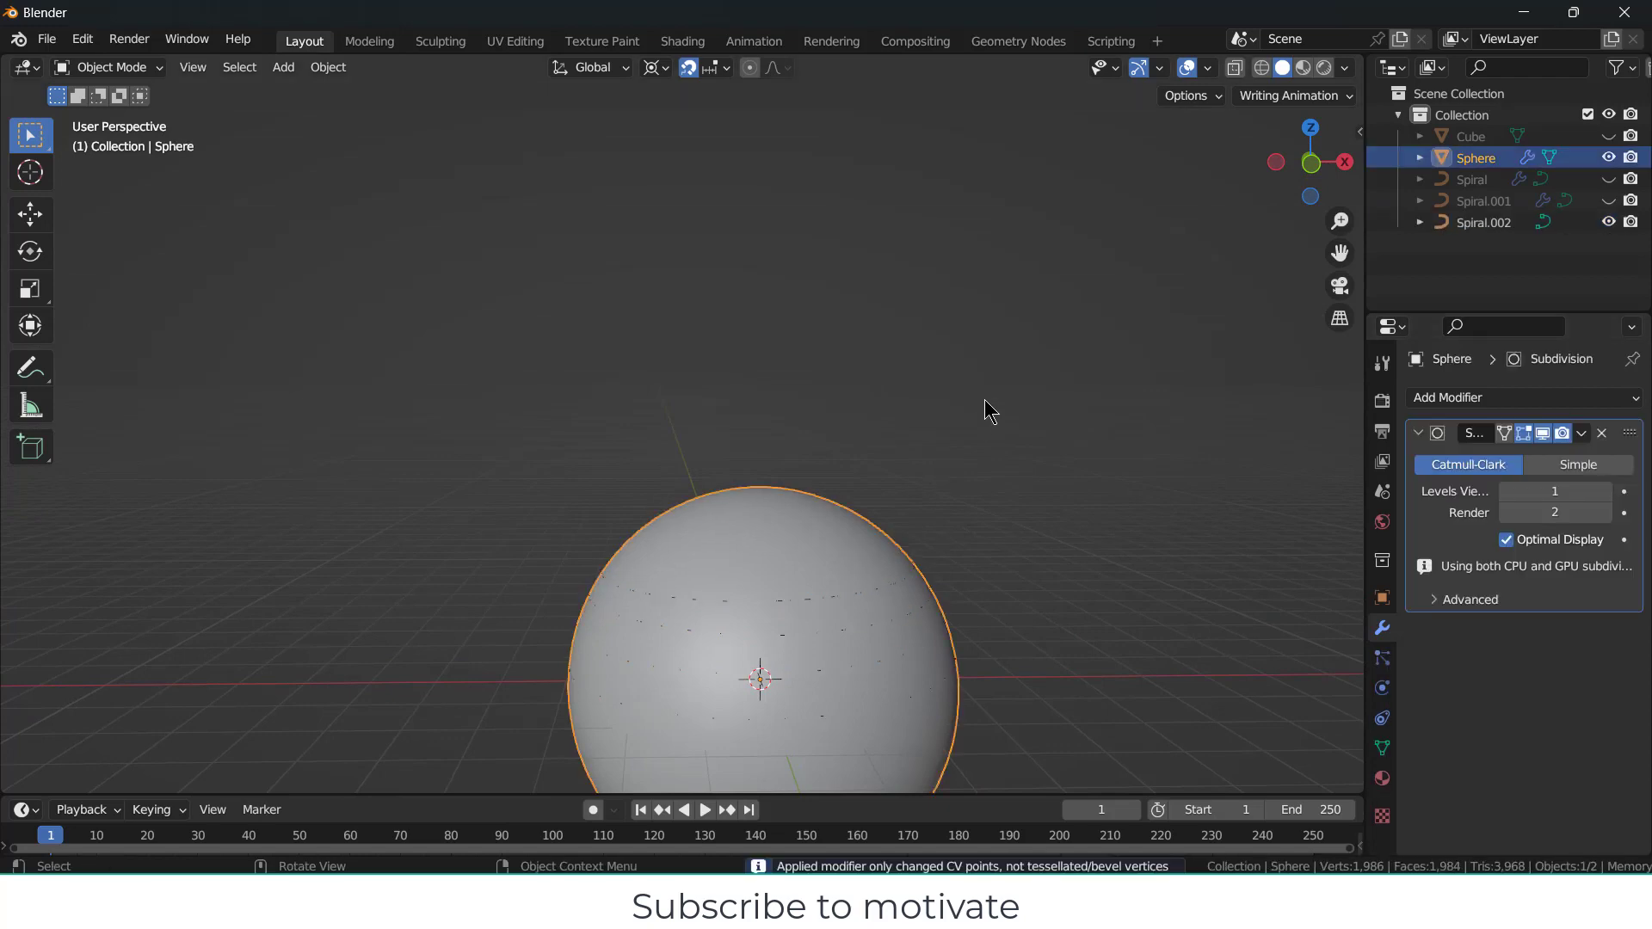
{"action": "key", "text": "x"}
{"action": "left_click", "coordinate": [983, 405]}
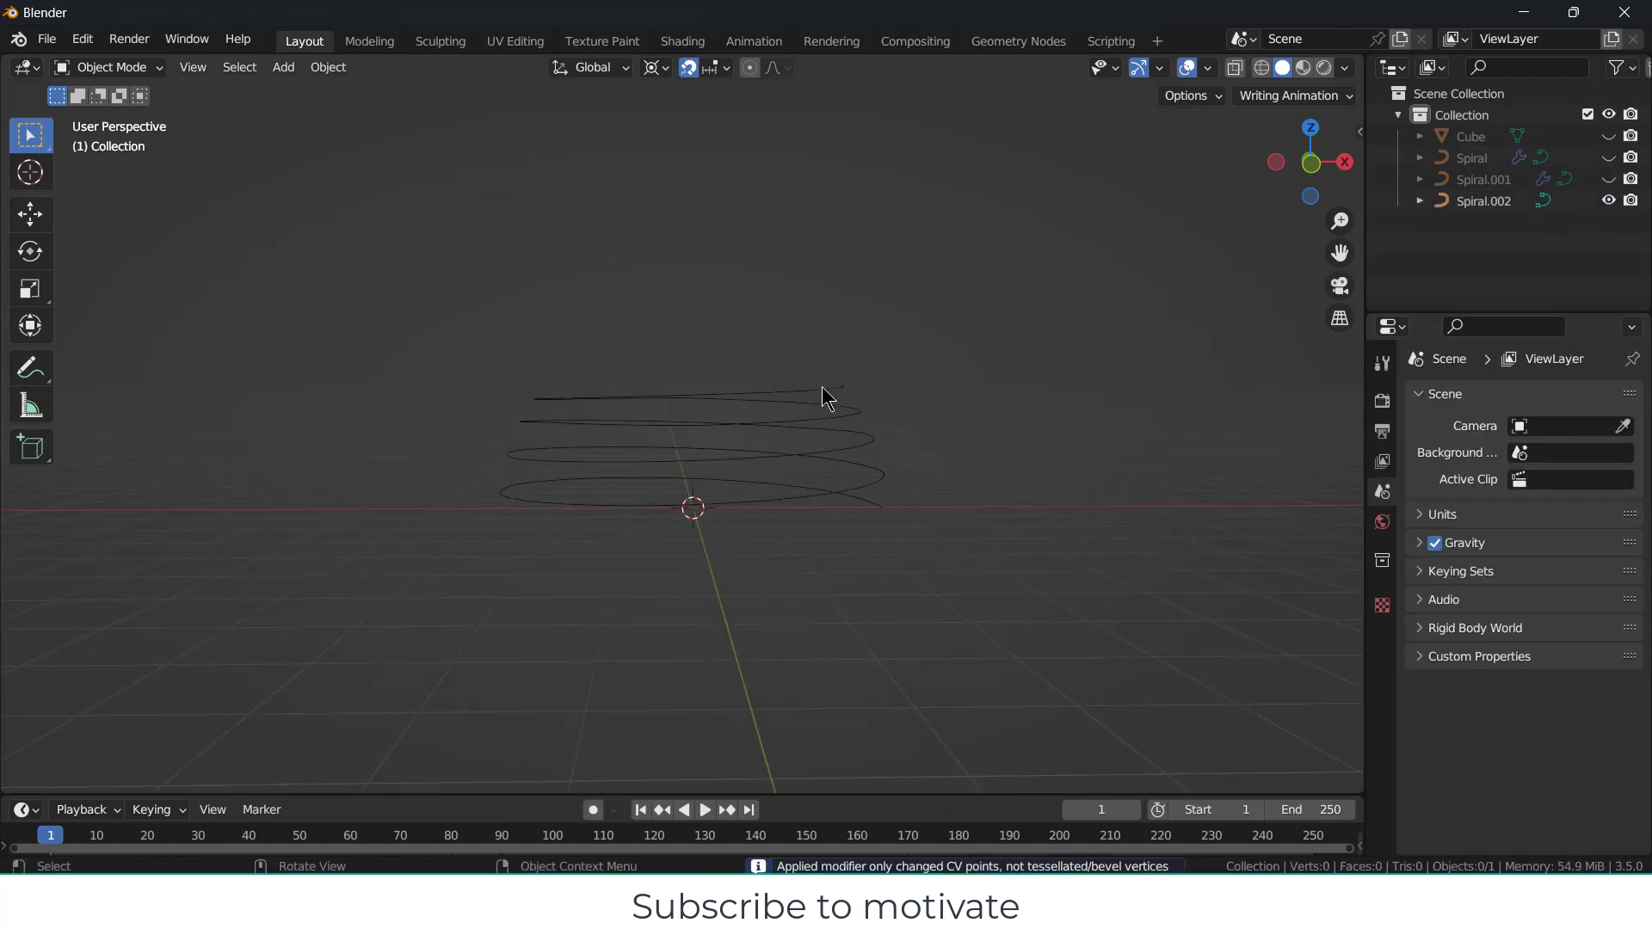
Step: Thicken the sphere-wrapped spiral into a tube with a round bevel depth of 0.12 m, and deselect it
{"action": "mouse_move", "coordinate": [811, 405]}
{"action": "middle_mouse_down"}
{"action": "mouse_move", "coordinate": [815, 365]}
{"action": "mouse_move", "coordinate": [823, 450]}
{"action": "mouse_move", "coordinate": [799, 388]}
{"action": "middle_mouse_up"}
{"action": "left_click", "coordinate": [798, 387]}
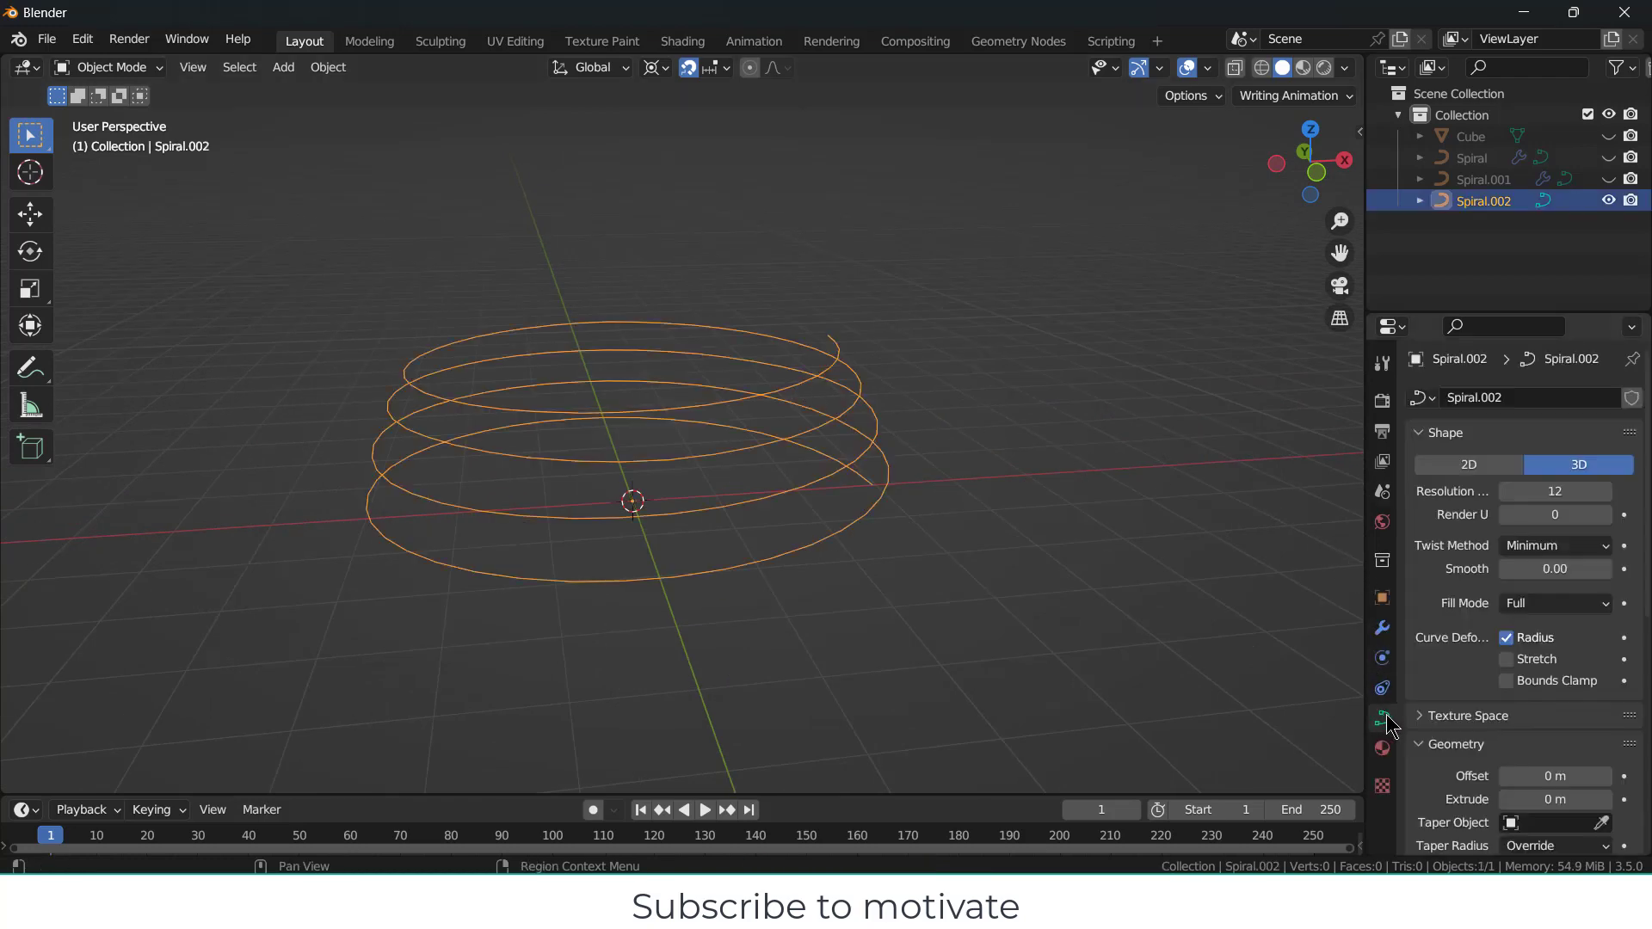
{"action": "scroll", "coordinate": [1405, 723], "scroll_direction": "down", "scroll_amount": 8}
{"action": "left_click_drag", "start_coordinate": [1555, 686], "coordinate": [1600, 686]}
{"action": "key", "text": "alt+a"}
{"action": "middle_click_drag", "start_coordinate": [978, 402], "coordinate": [971, 445]}
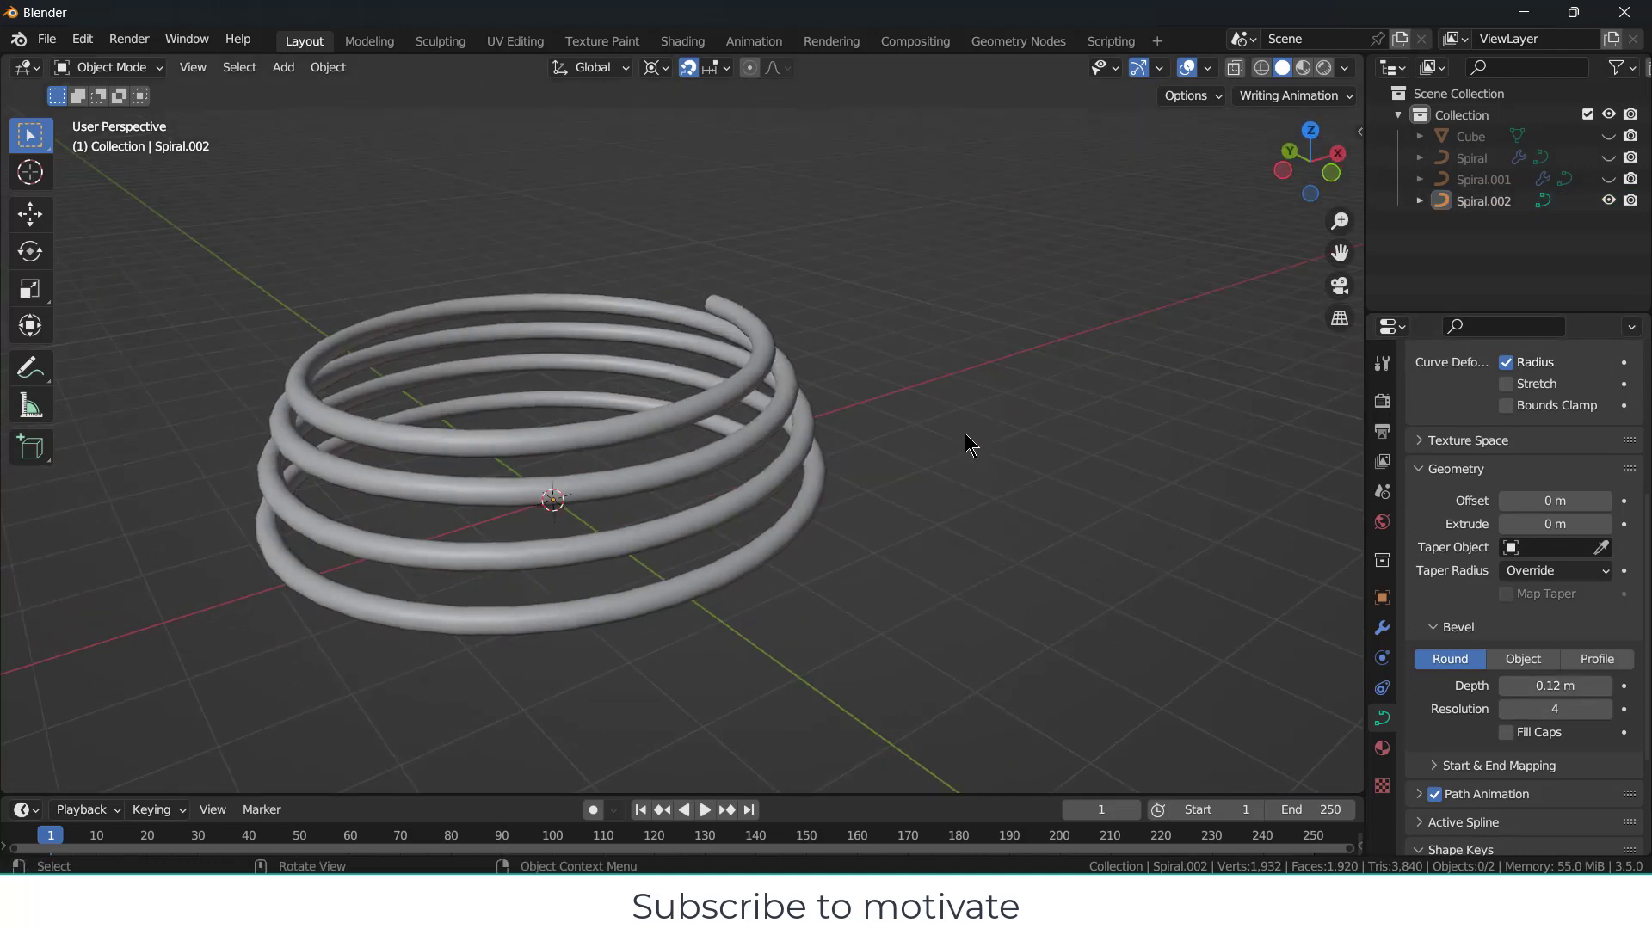